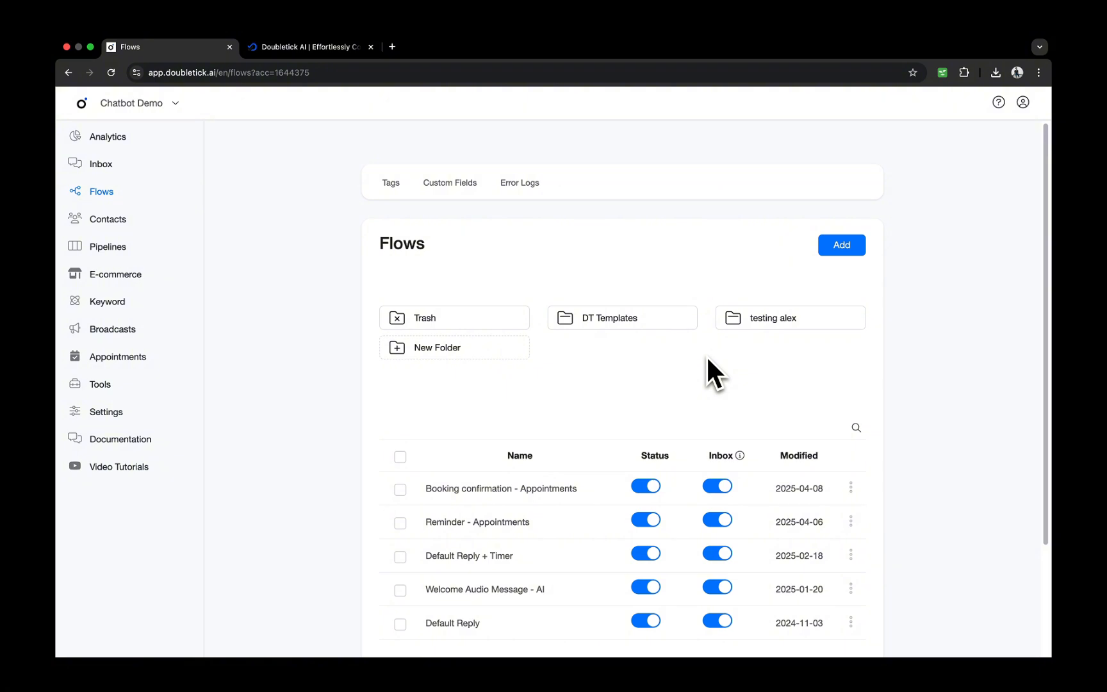
- Create a new flow named "AI trigger automation" and open its Send Message block for editing
{"action": "left_click", "coordinate": [841, 246]}
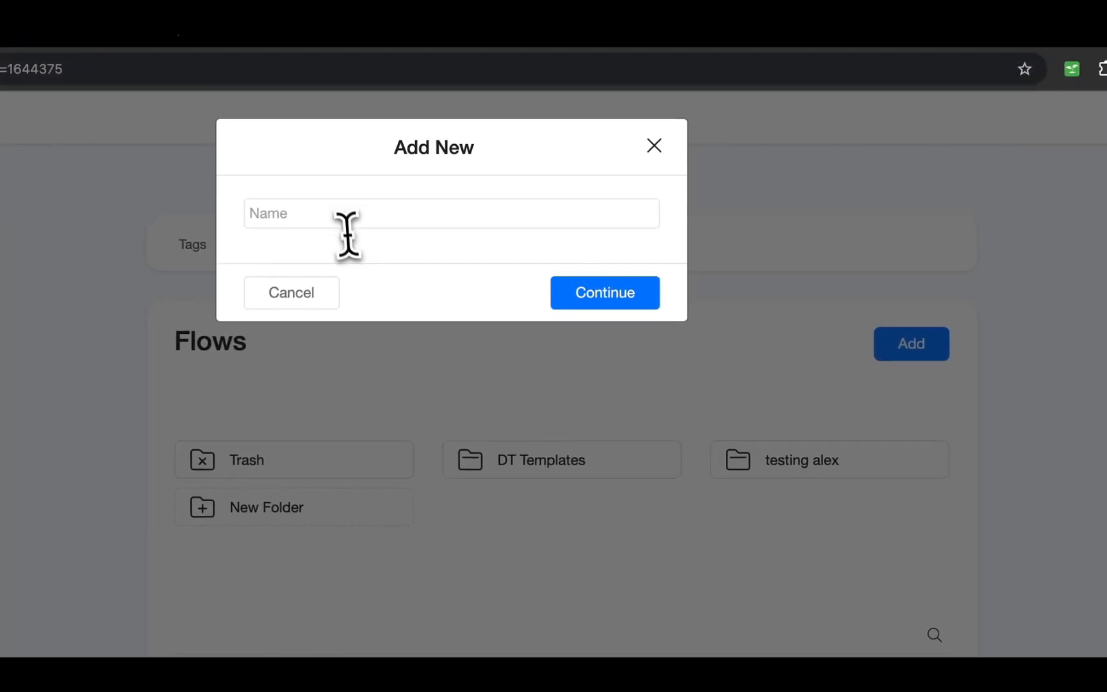
{"action": "left_click", "coordinate": [343, 222]}
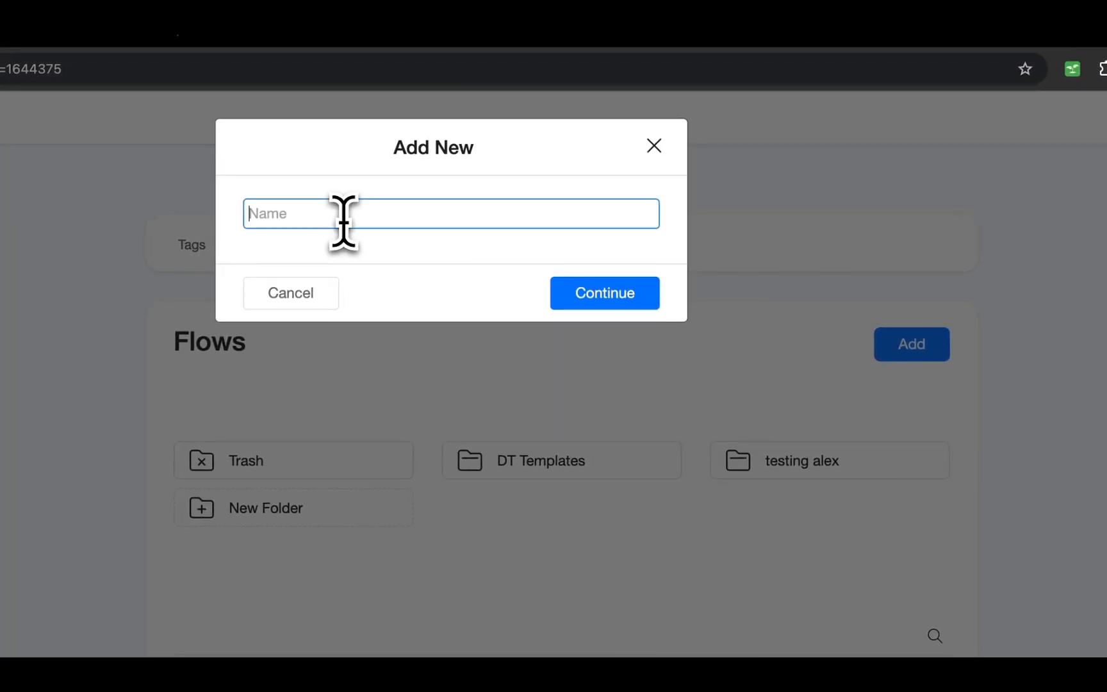
{"action": "type", "text": "AI trigger automation"}
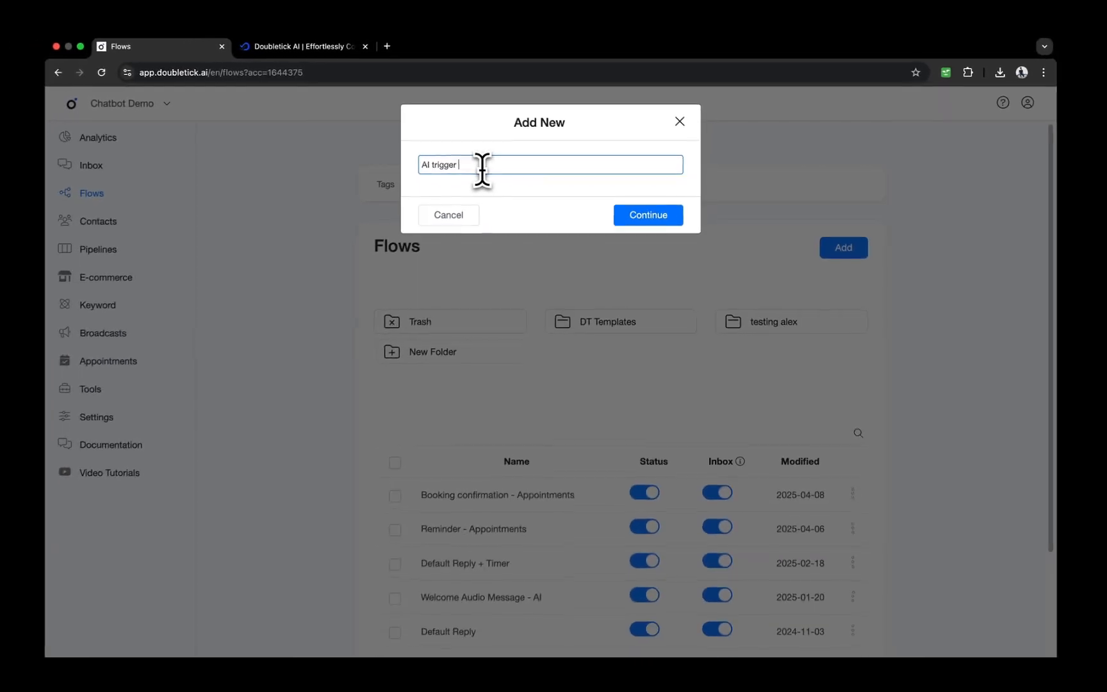
{"action": "key", "text": "Return"}
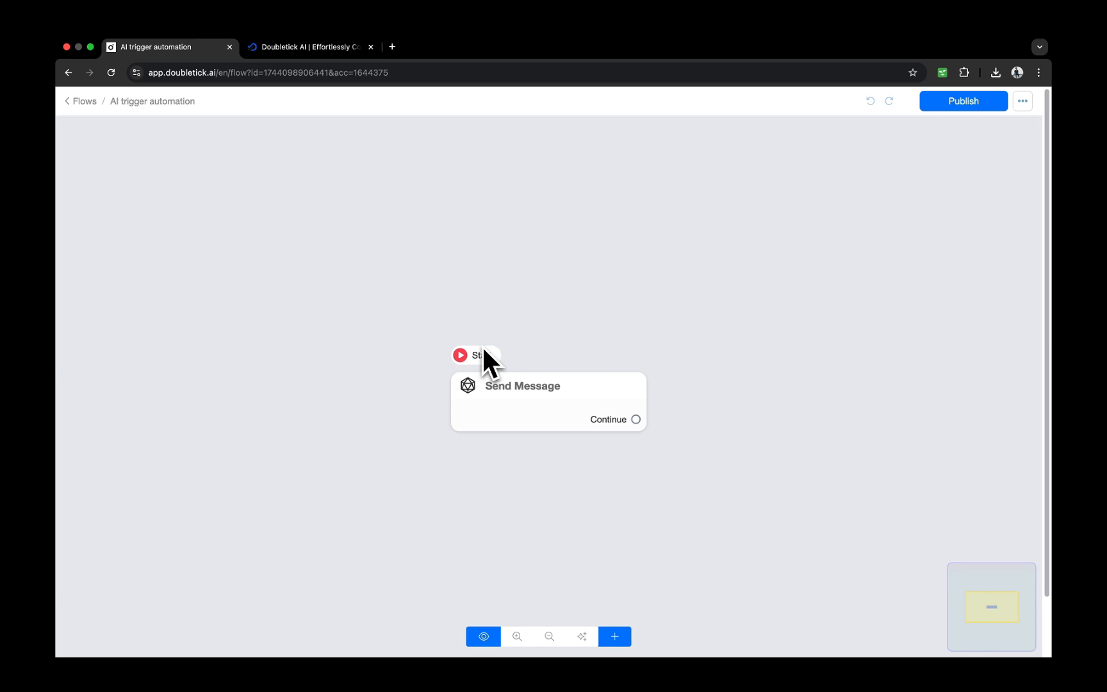
{"action": "left_click", "coordinate": [495, 386]}
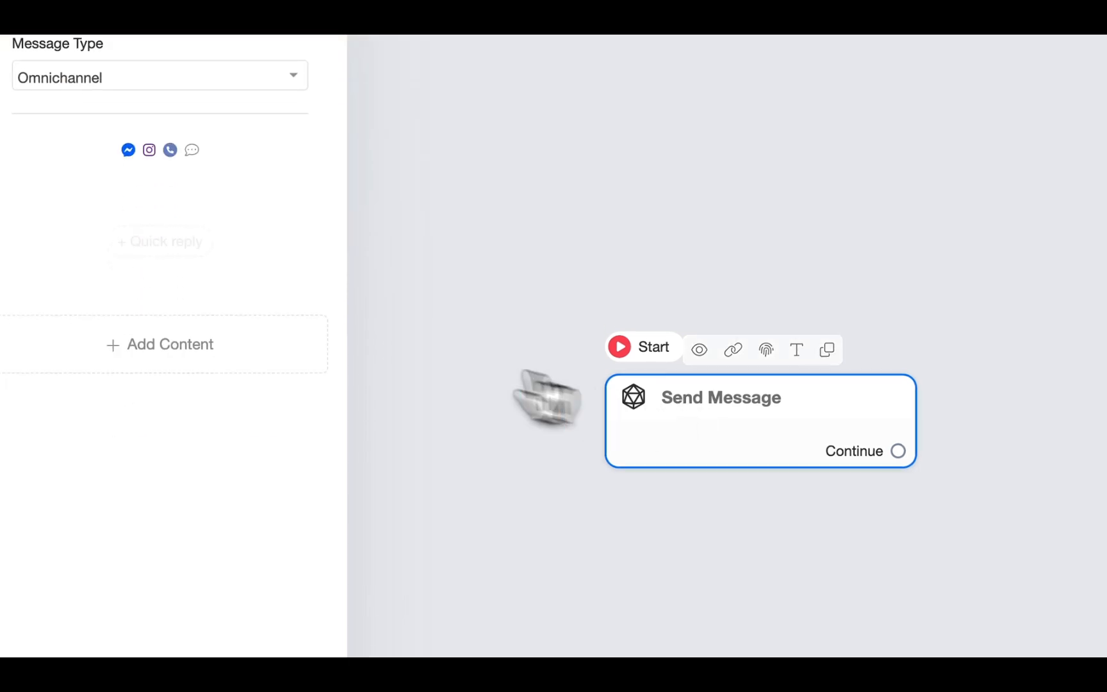
{"action": "left_click", "coordinate": [224, 343]}
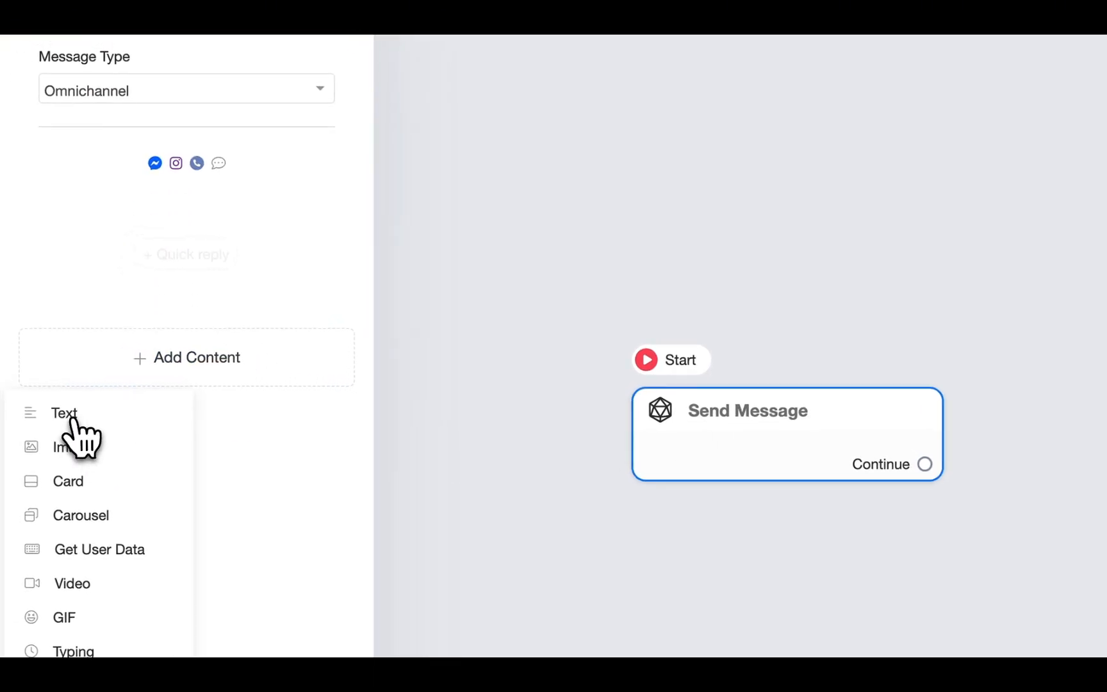
{"action": "left_click", "coordinate": [96, 412]}
{"action": "left_click", "coordinate": [134, 227]}
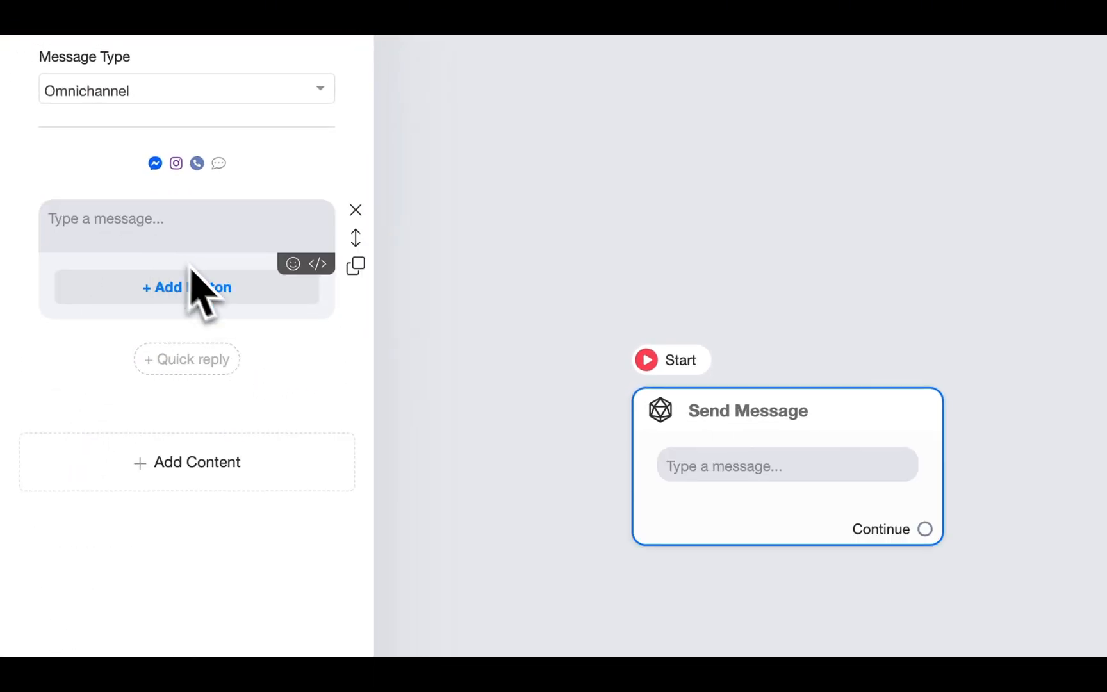
{"action": "left_click", "coordinate": [356, 210]}
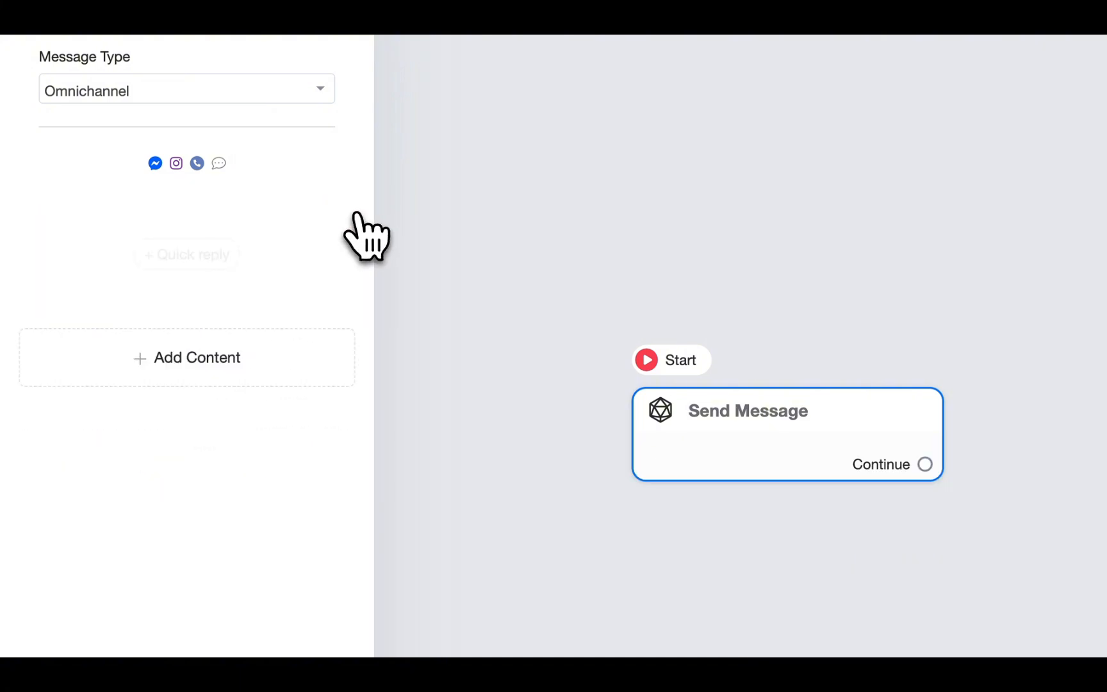
- Add a carousel to the Send Message block, try a second card and remove it so one card remains
{"action": "left_click", "coordinate": [263, 375]}
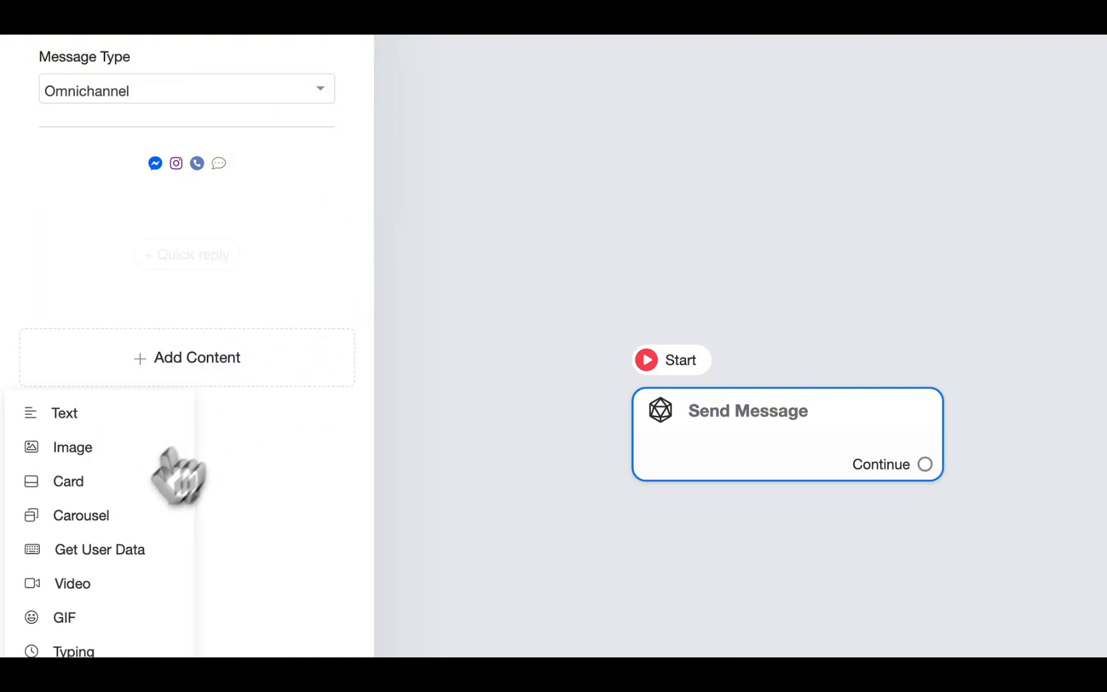
{"action": "left_click", "coordinate": [99, 516]}
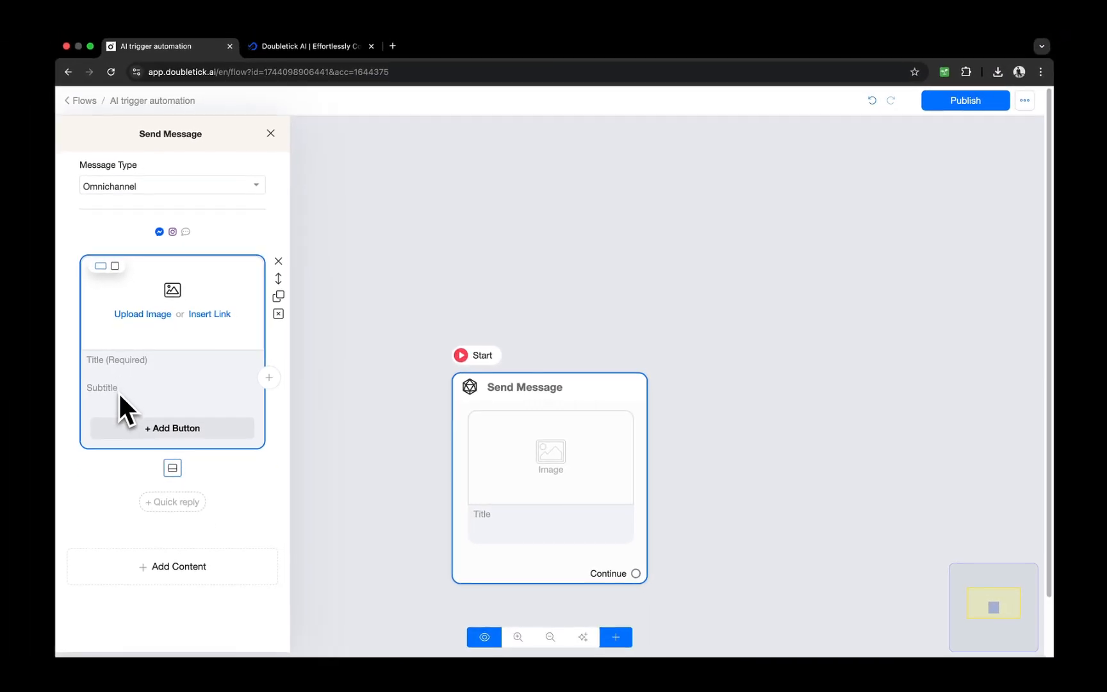
{"action": "left_click", "coordinate": [269, 376]}
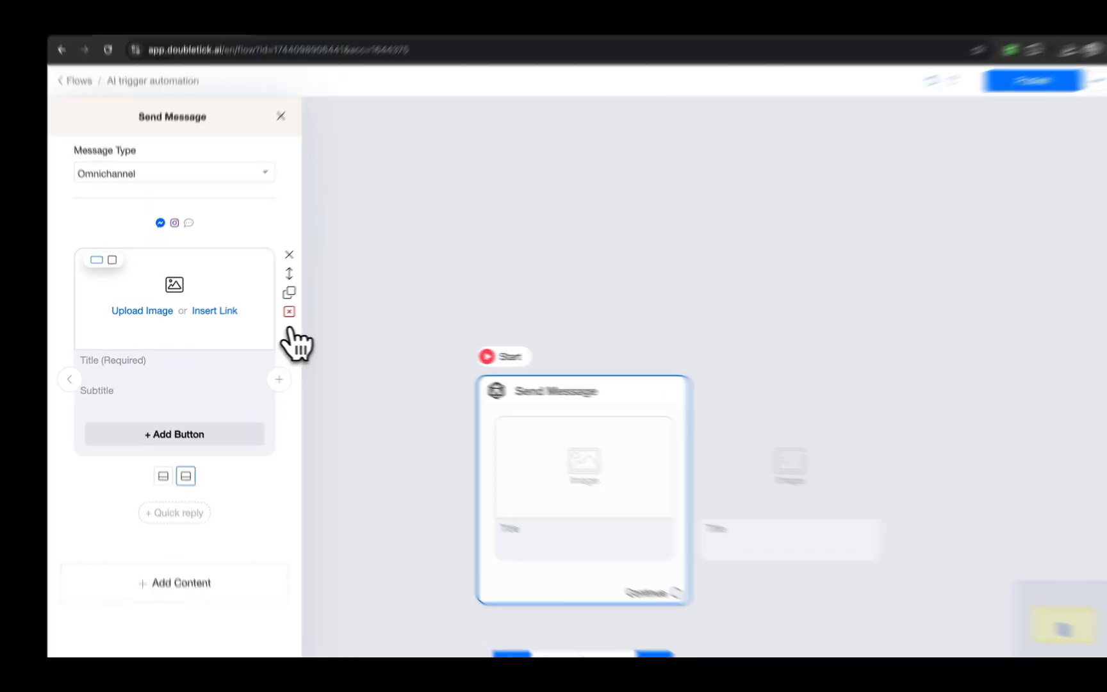
{"action": "left_click", "coordinate": [289, 312]}
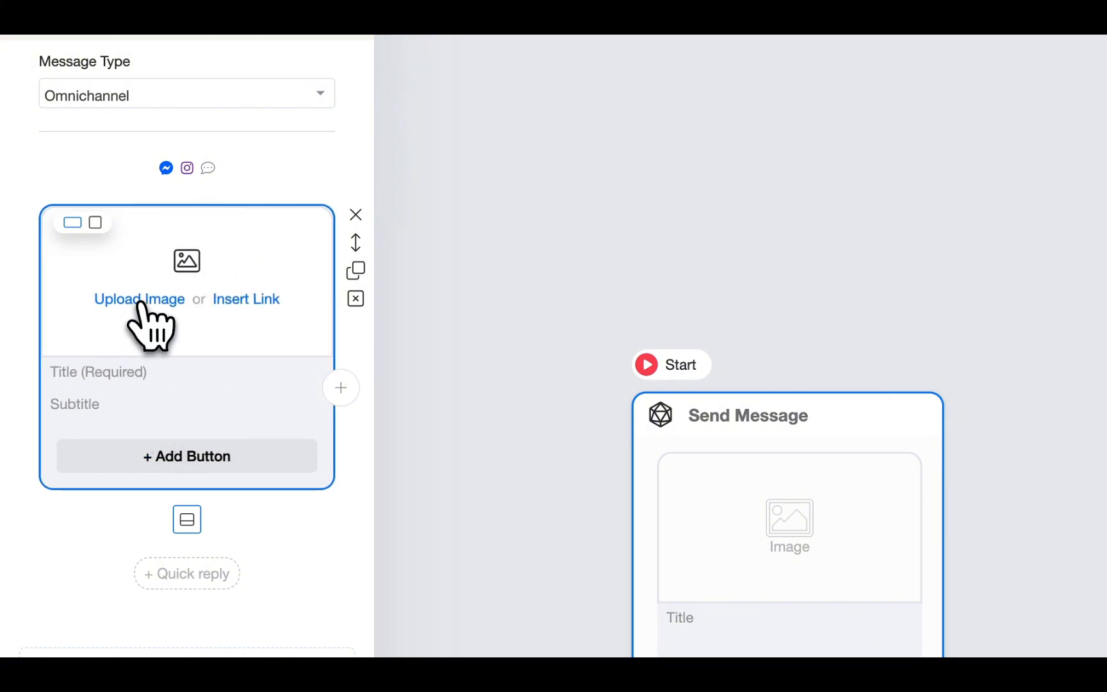
- Upload "ai trrigger cover (3).jpg" from Downloads as the card's image and switch it to the square format
{"action": "left_click", "coordinate": [141, 300]}
{"action": "left_click", "coordinate": [590, 296]}
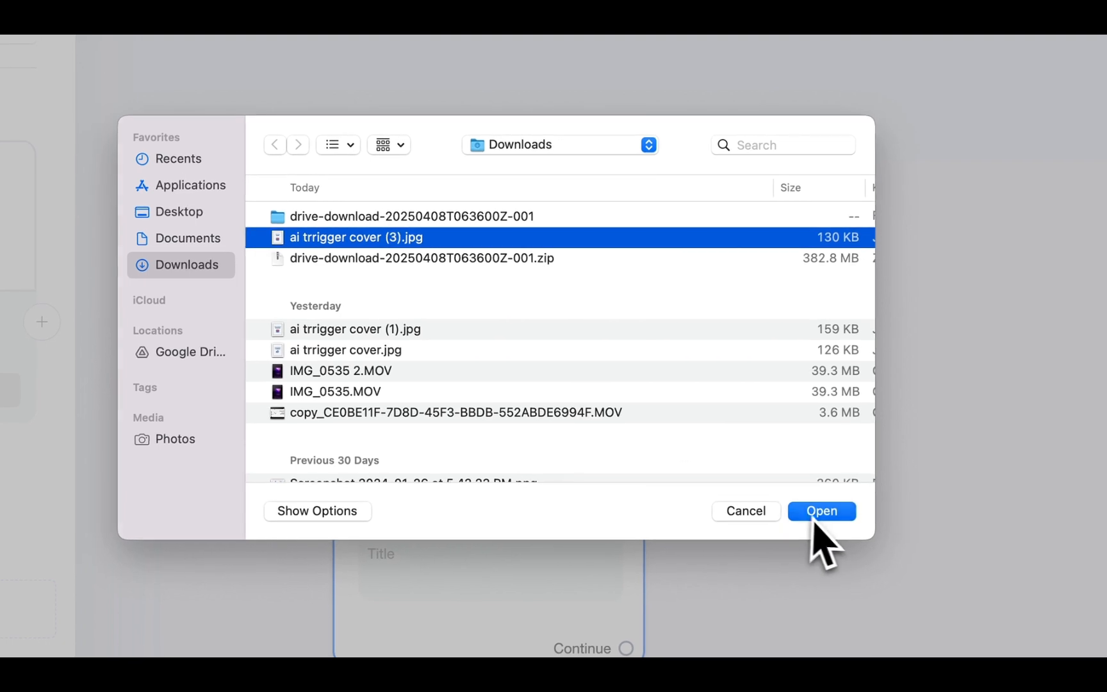
{"action": "left_click", "coordinate": [815, 516]}
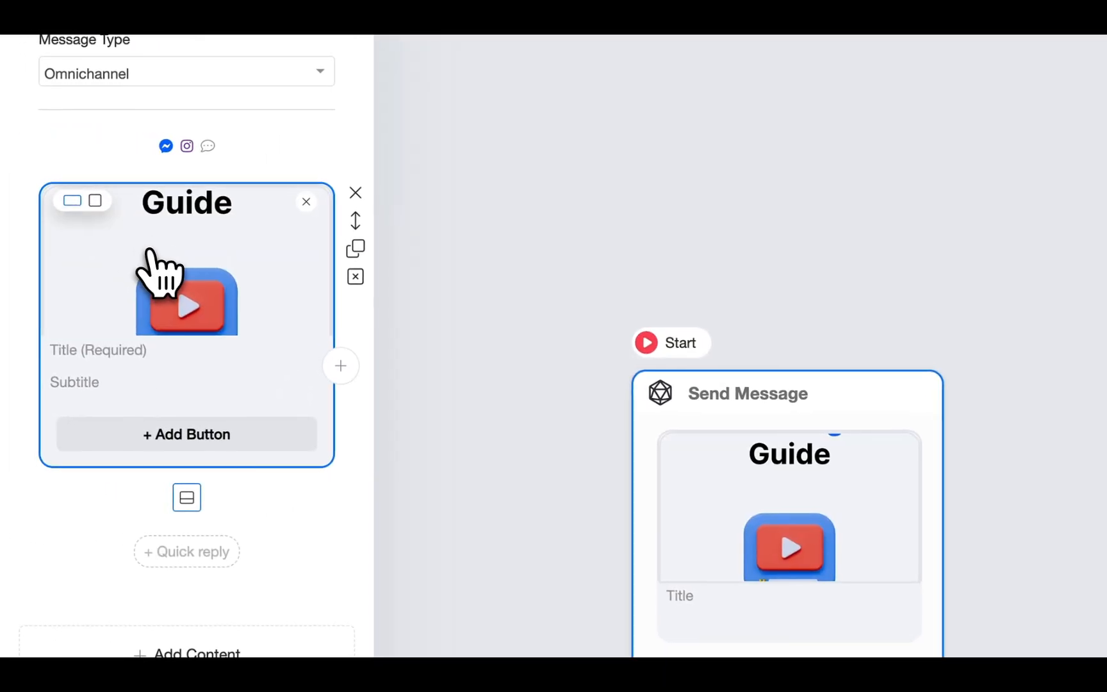
{"action": "left_click", "coordinate": [94, 201]}
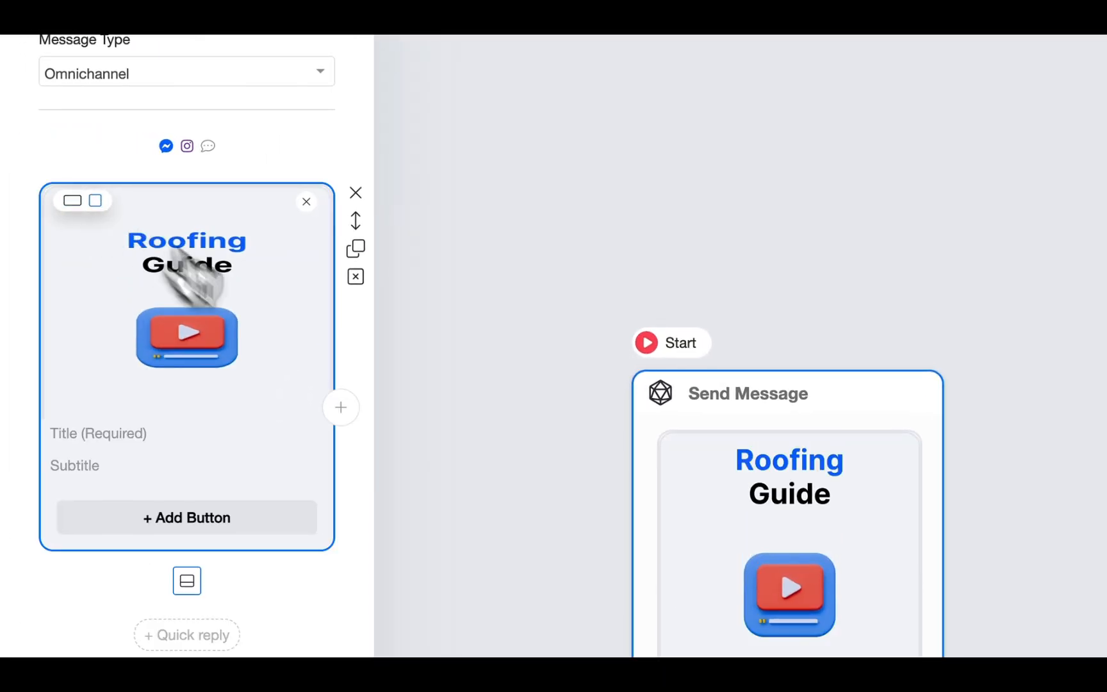
- Enter "Roofing Tutorial" as the card's title
{"action": "left_click", "coordinate": [104, 436]}
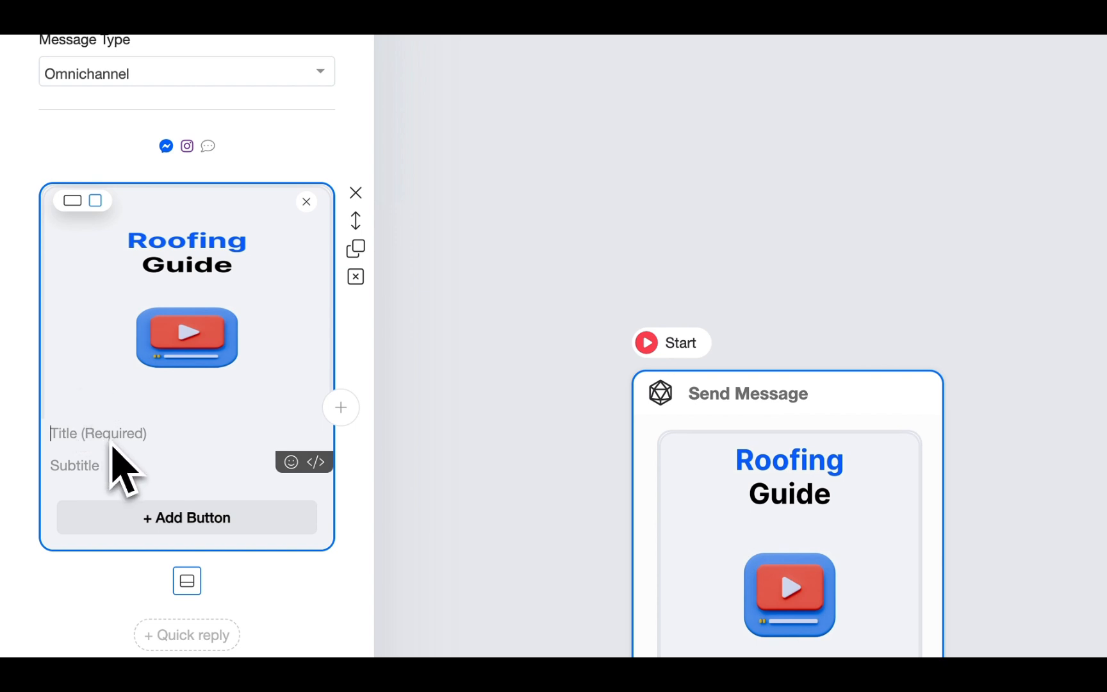
{"action": "type", "text": "Roofing T"}
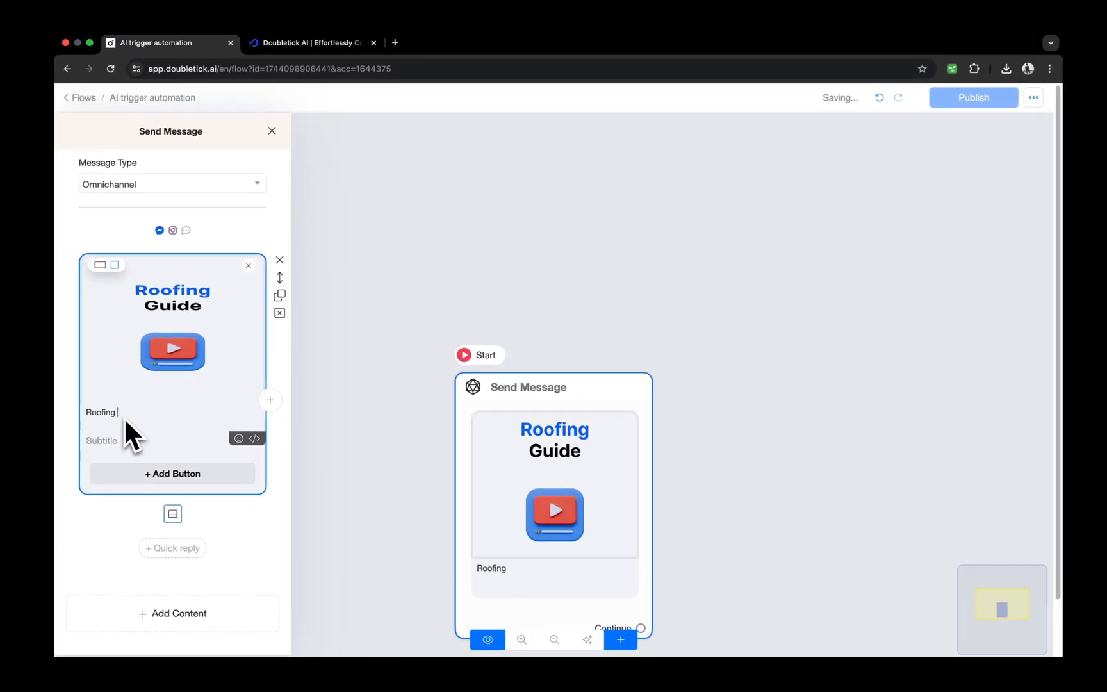
{"action": "type", "text": "ut"}
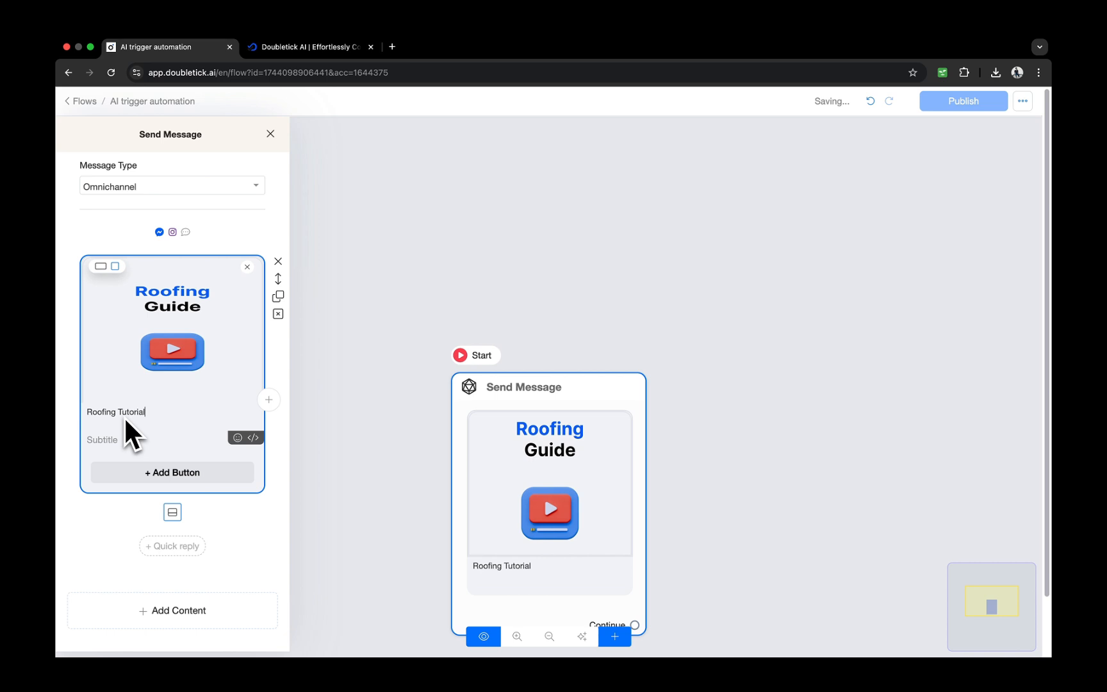
{"action": "type", "text": "orial"}
- Enter "This is the detailed tutorial for roofing" as the card's subtitle
{"action": "left_click", "coordinate": [114, 439]}
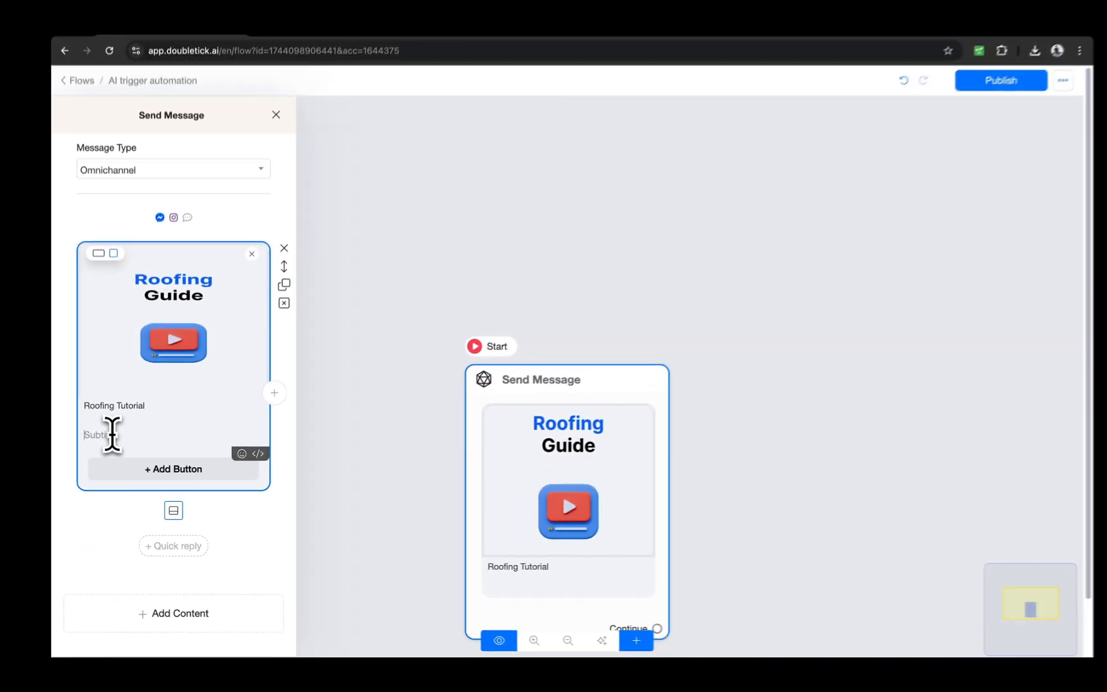
{"action": "type", "text": "his is"}
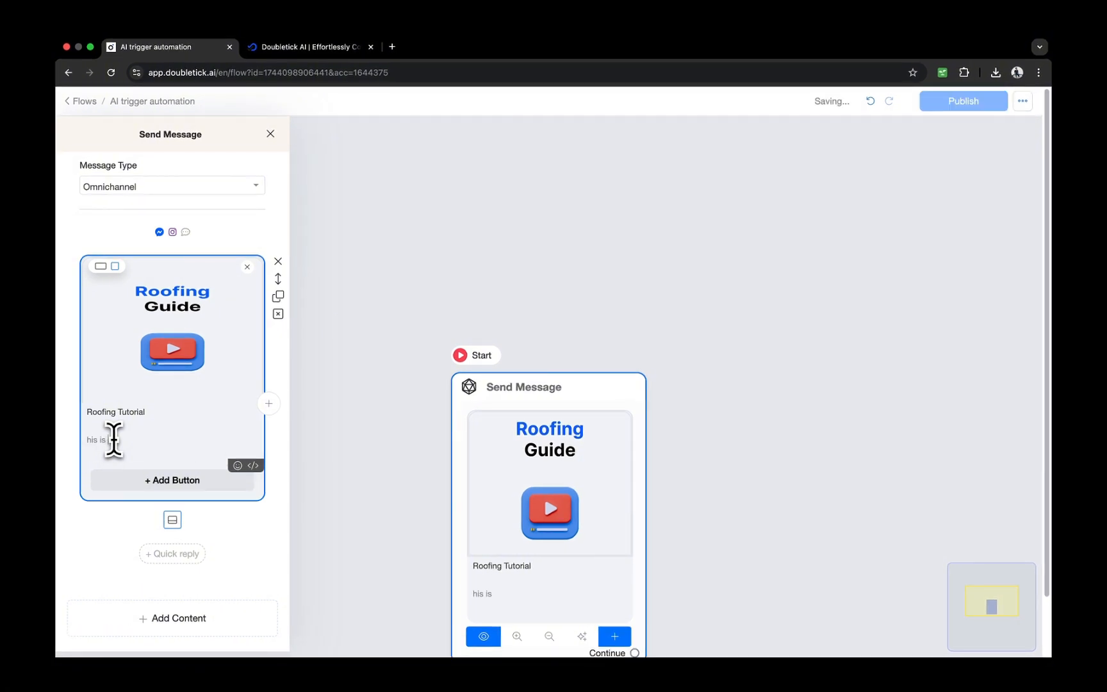
{"action": "key", "text": "BackSpace"}
{"action": "key", "text": "BackSpace"}
{"action": "key", "text": "BackSpace"}
{"action": "key", "text": "BackSpace"}
{"action": "key", "text": "BackSpace"}
{"action": "key", "text": "BackSpace"}
{"action": "type", "text": "This"}
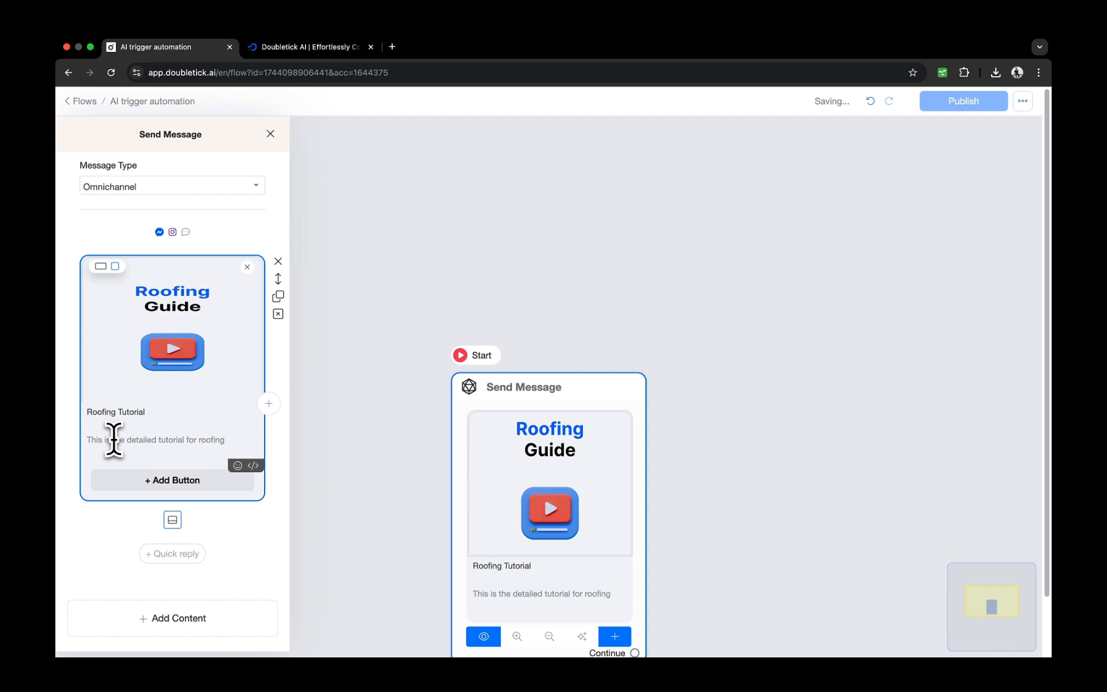
- Add a button to the roofing card and label it "Get Access"
{"action": "left_click", "coordinate": [145, 481]}
{"action": "left_click", "coordinate": [164, 479]}
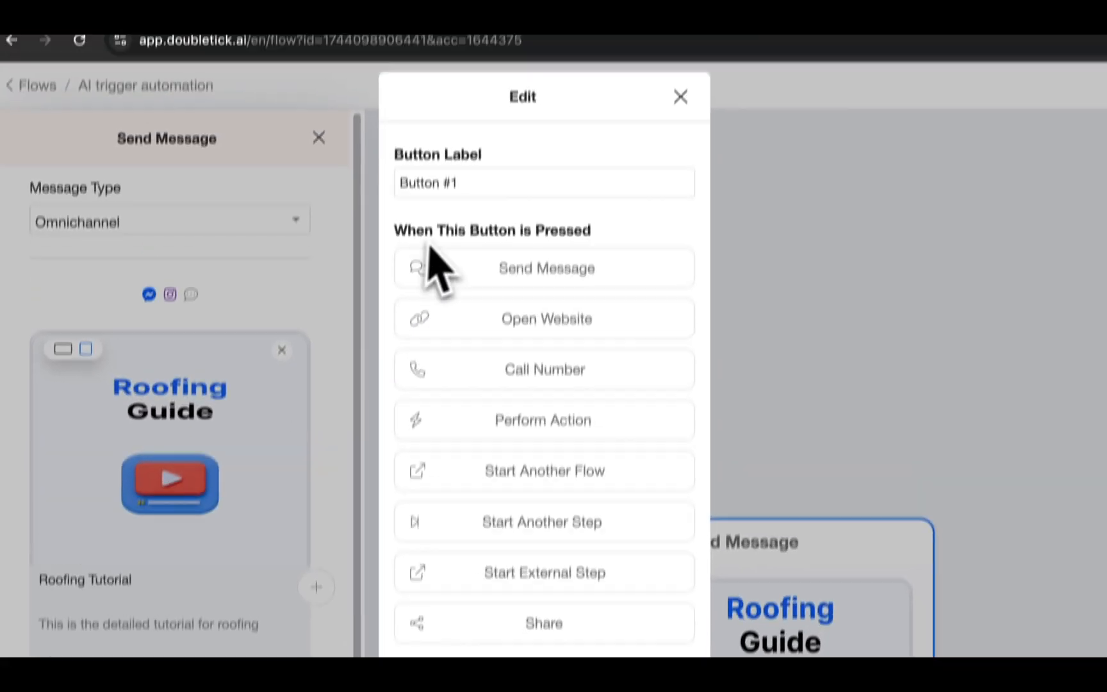
{"action": "left_click_drag", "start_coordinate": [464, 232], "coordinate": [348, 234]}
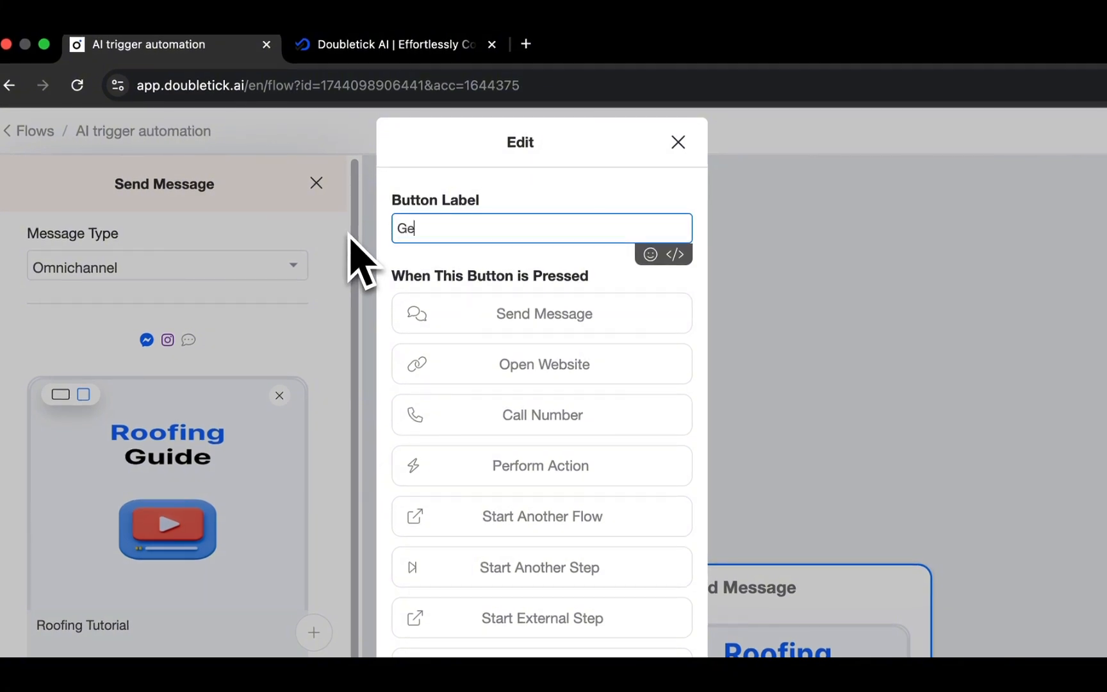
{"action": "type", "text": "Get Access"}
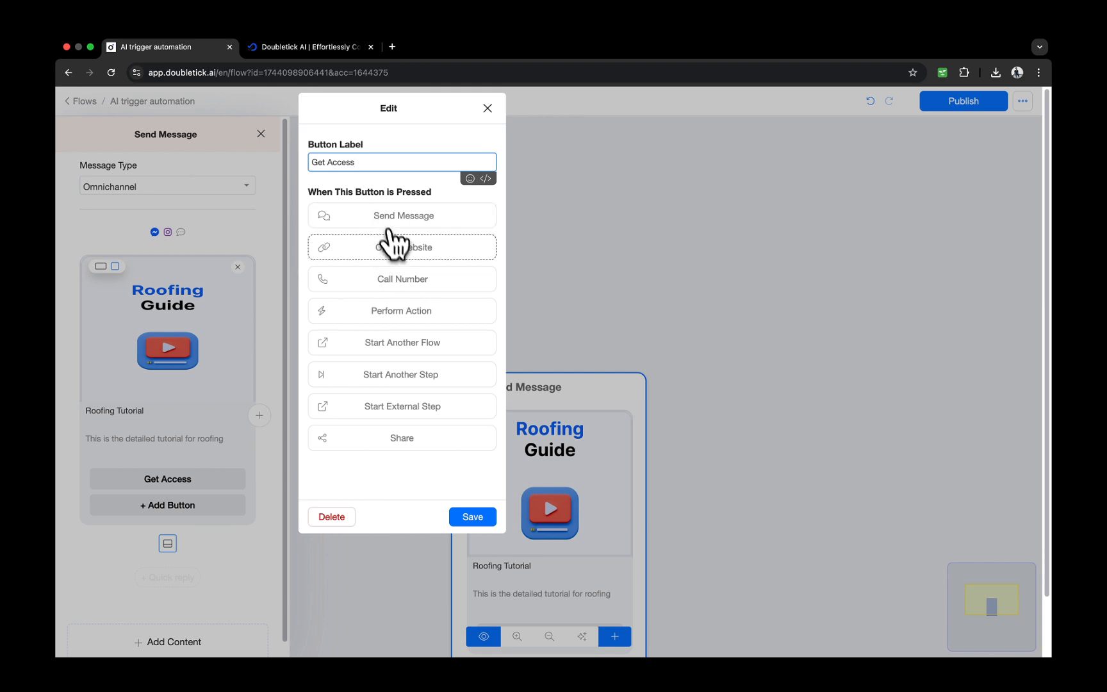
{"action": "left_click", "coordinate": [464, 245]}
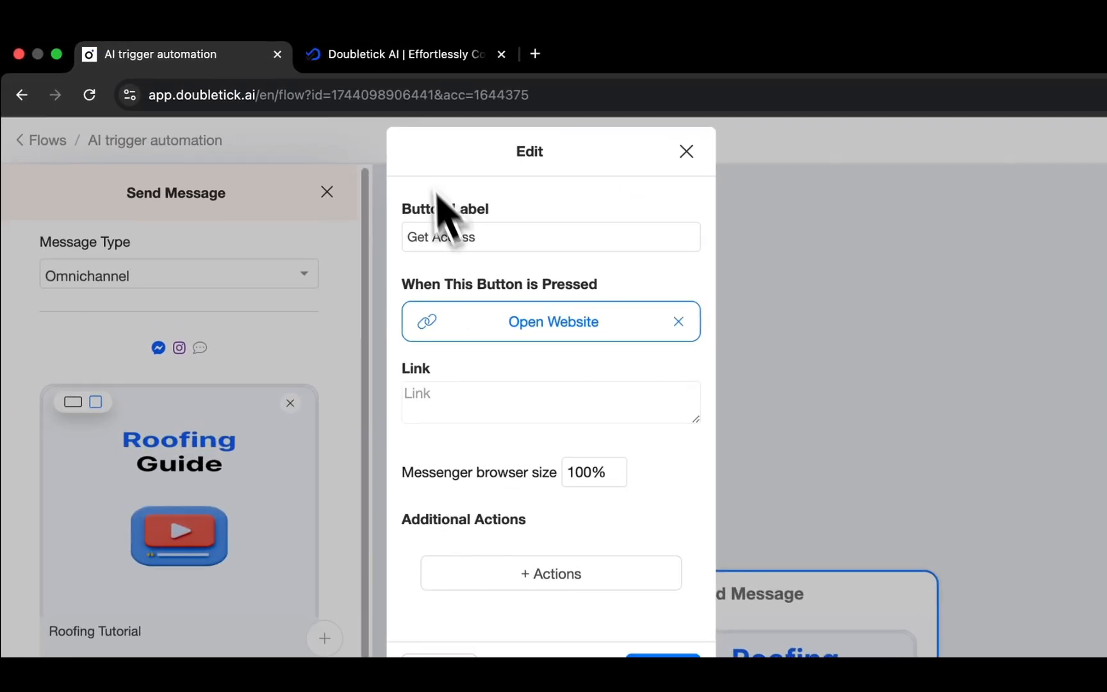
{"action": "left_click", "coordinate": [397, 54]}
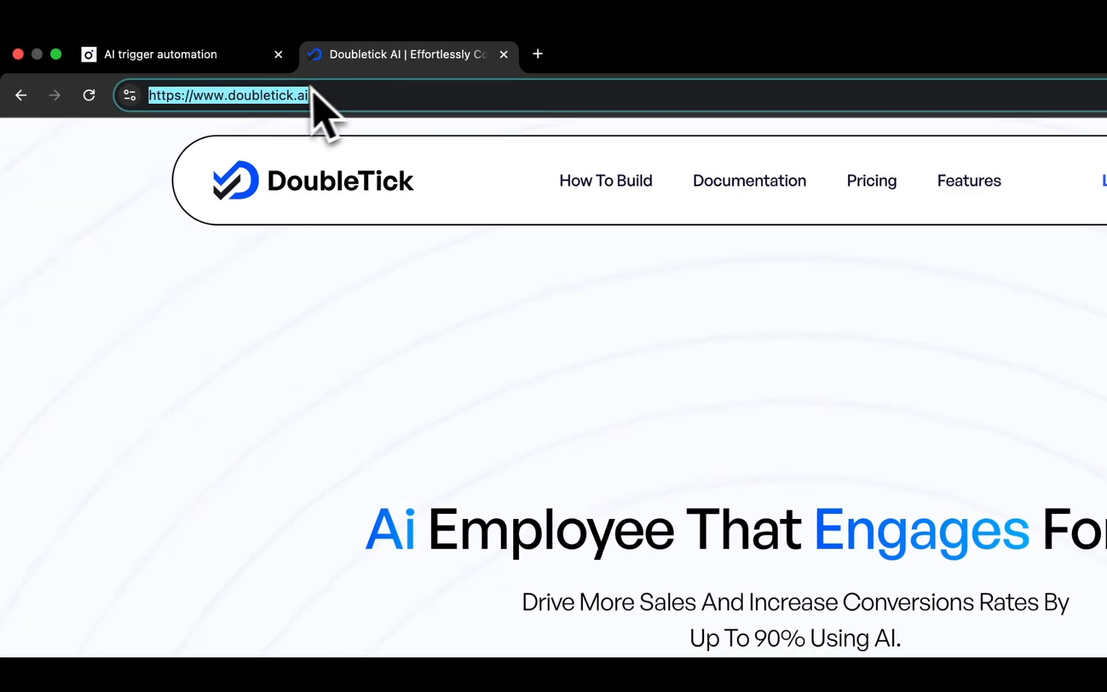
{"action": "left_click", "coordinate": [228, 61]}
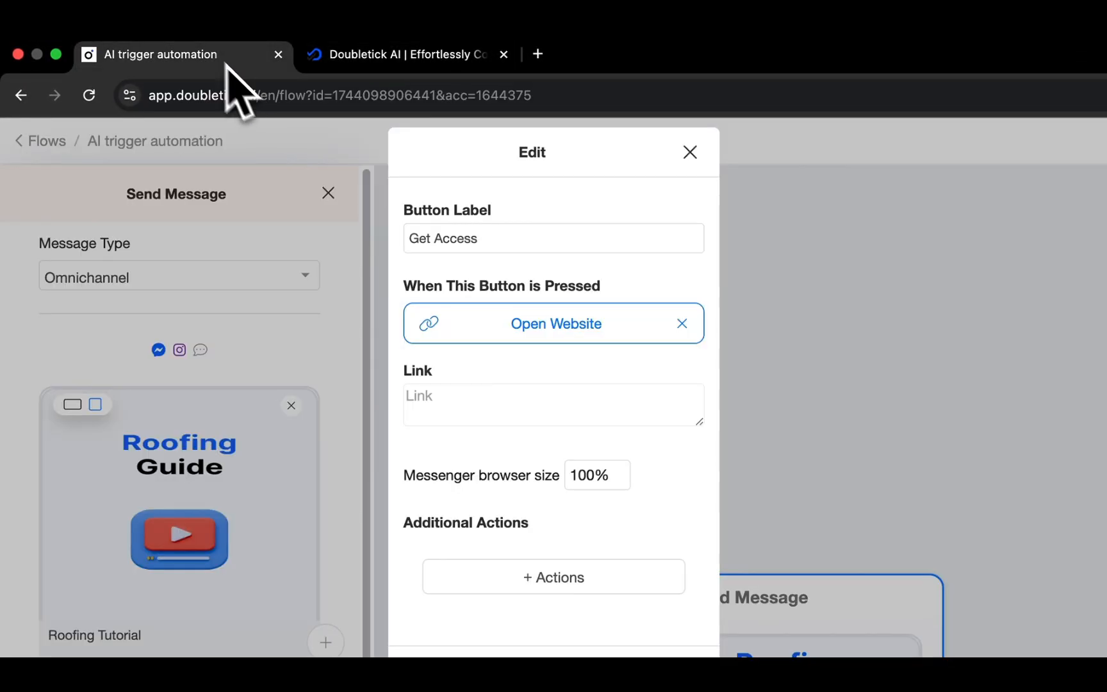
{"action": "left_click", "coordinate": [478, 402]}
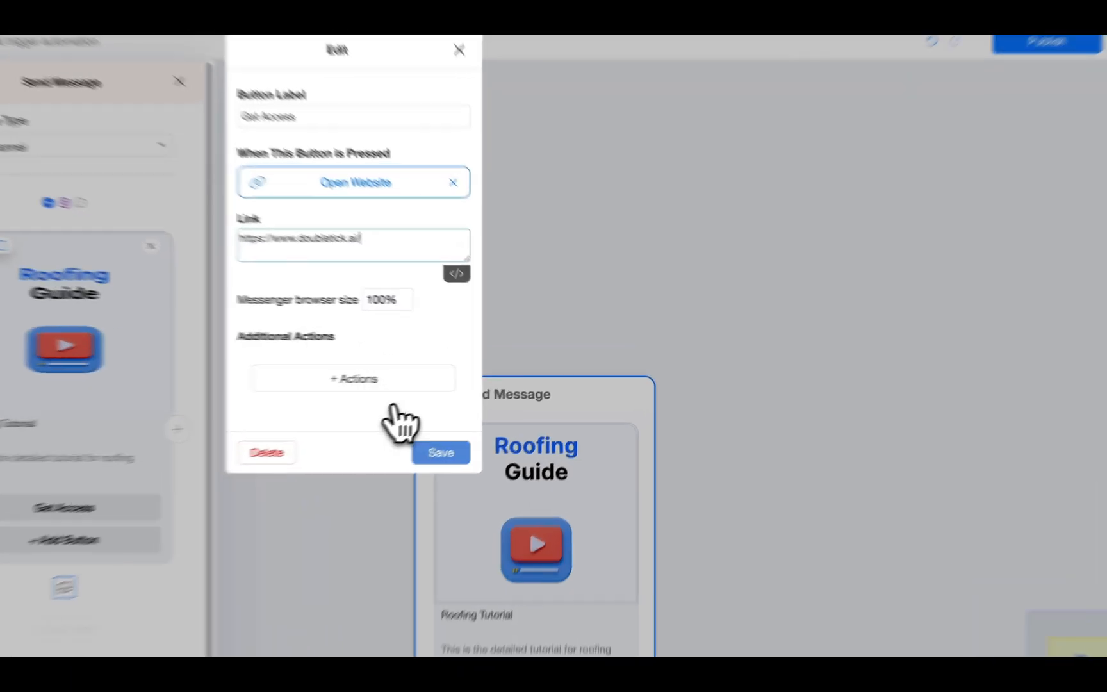
{"action": "left_click", "coordinate": [471, 433]}
{"action": "left_click", "coordinate": [609, 427]}
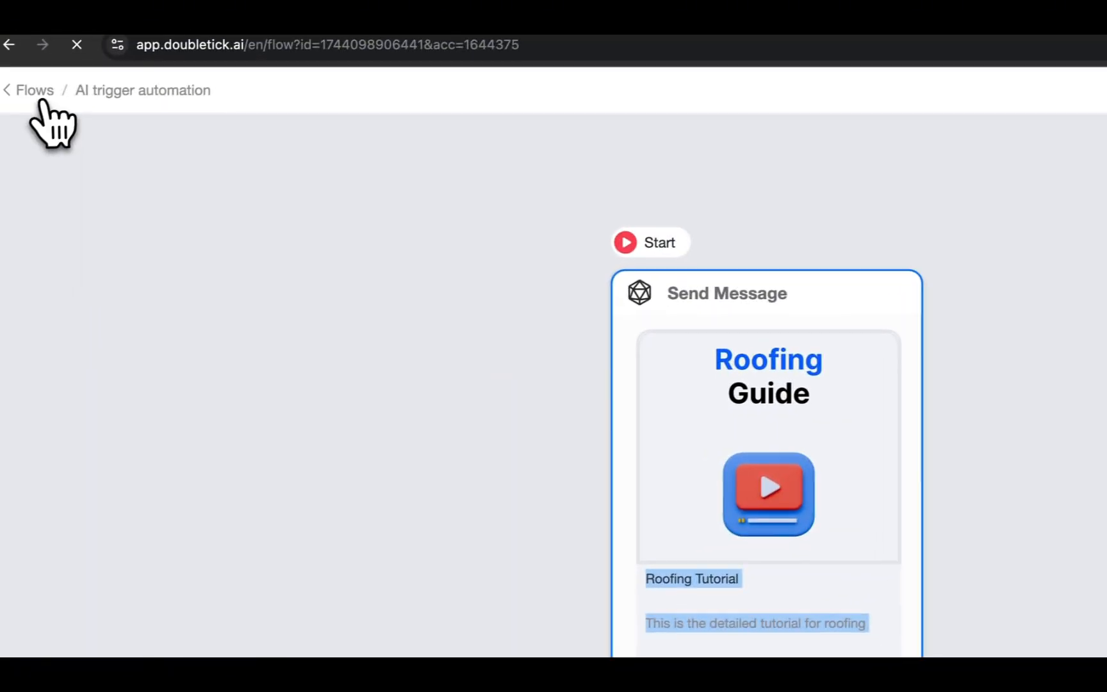
- Leave the flow editor and return to the list of flows
{"action": "left_click", "coordinate": [48, 93]}
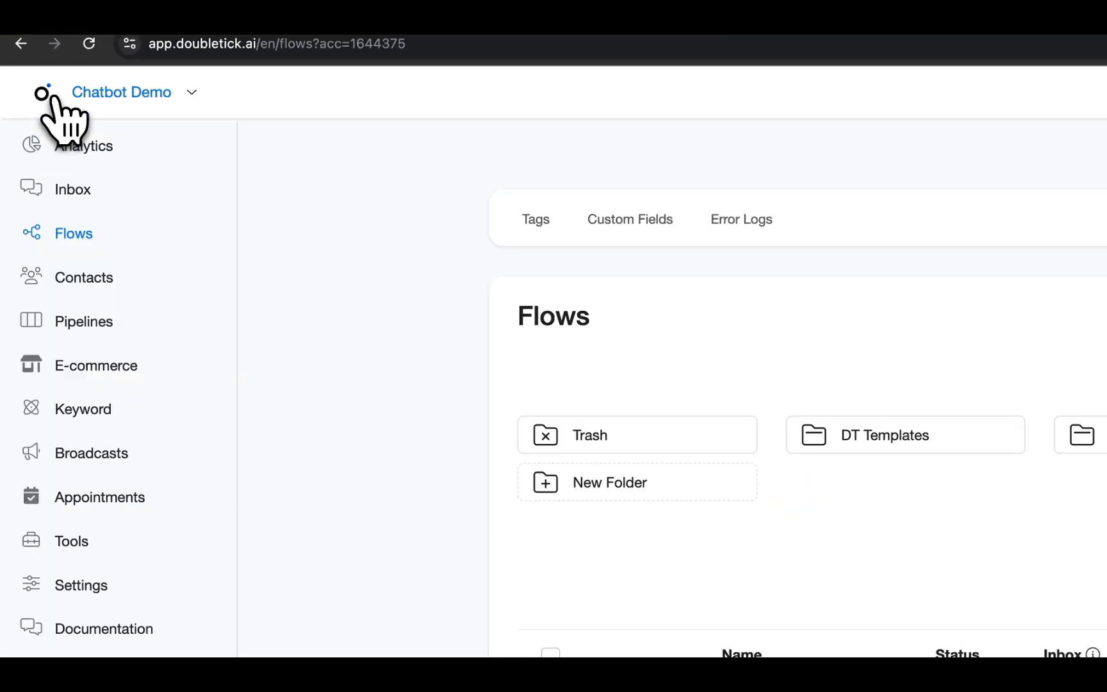
{"action": "left_click", "coordinate": [577, 482]}
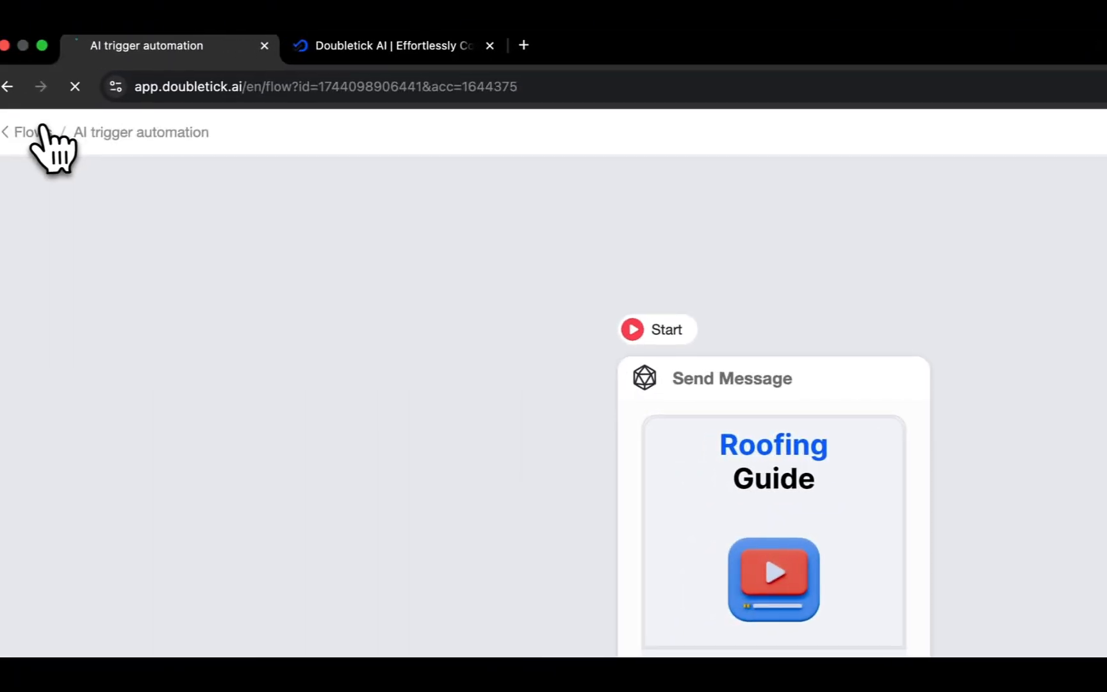
{"action": "left_click", "coordinate": [42, 131]}
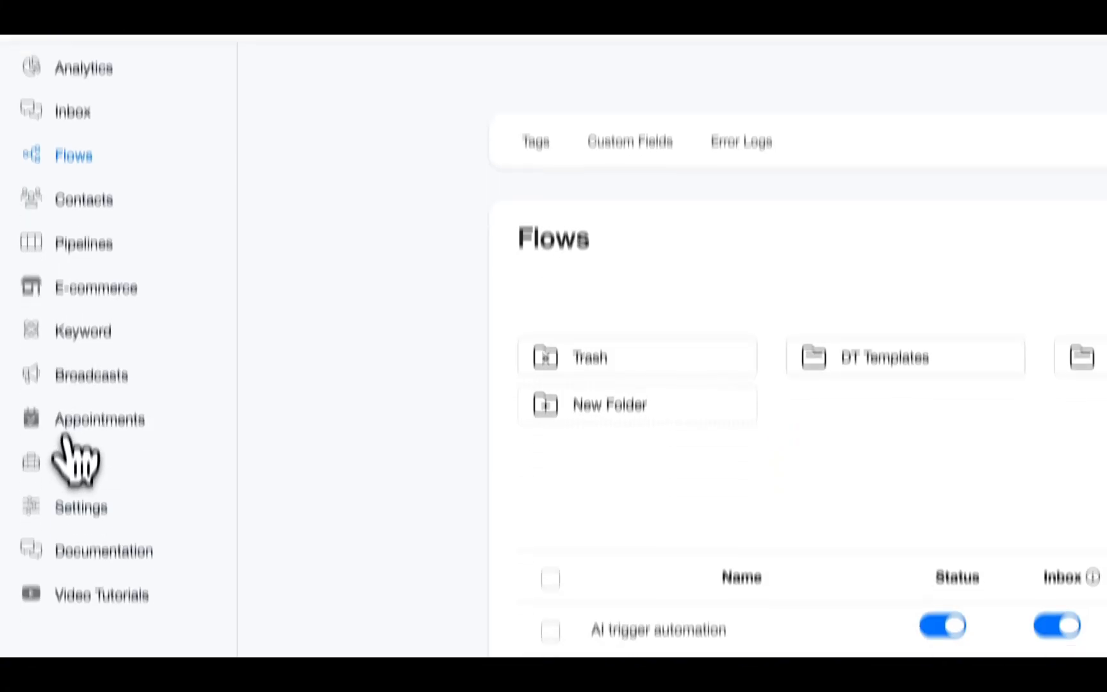
- Open the account's integration settings and expand the OpenAI ChatGPT integration
{"action": "left_click", "coordinate": [72, 629]}
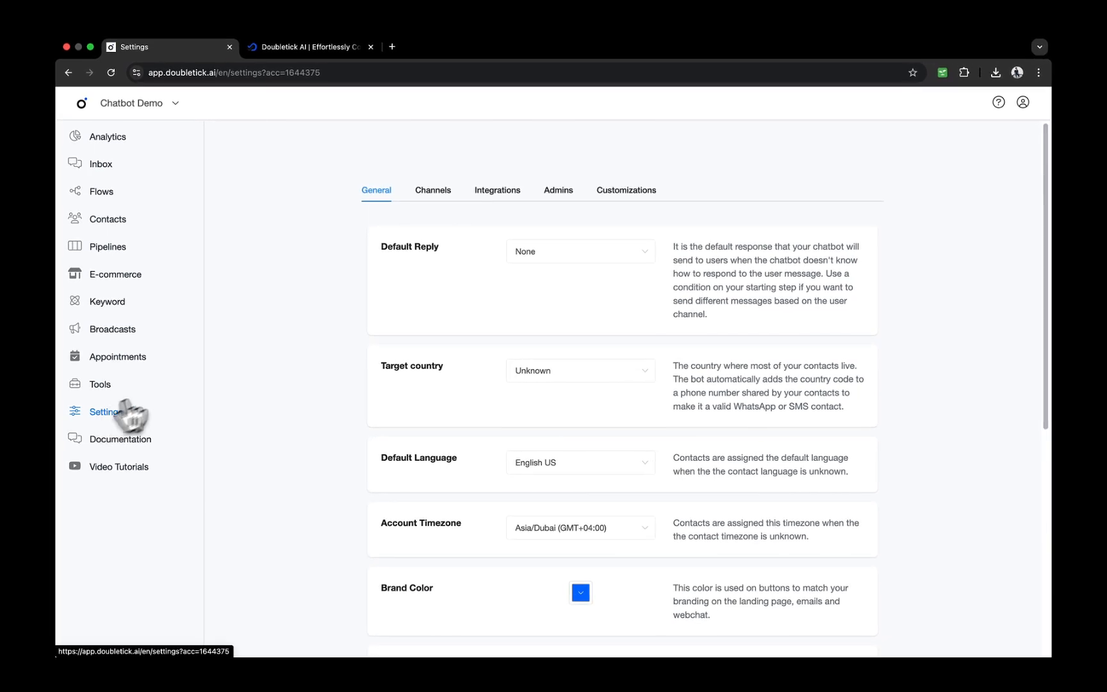
{"action": "left_click", "coordinate": [506, 190]}
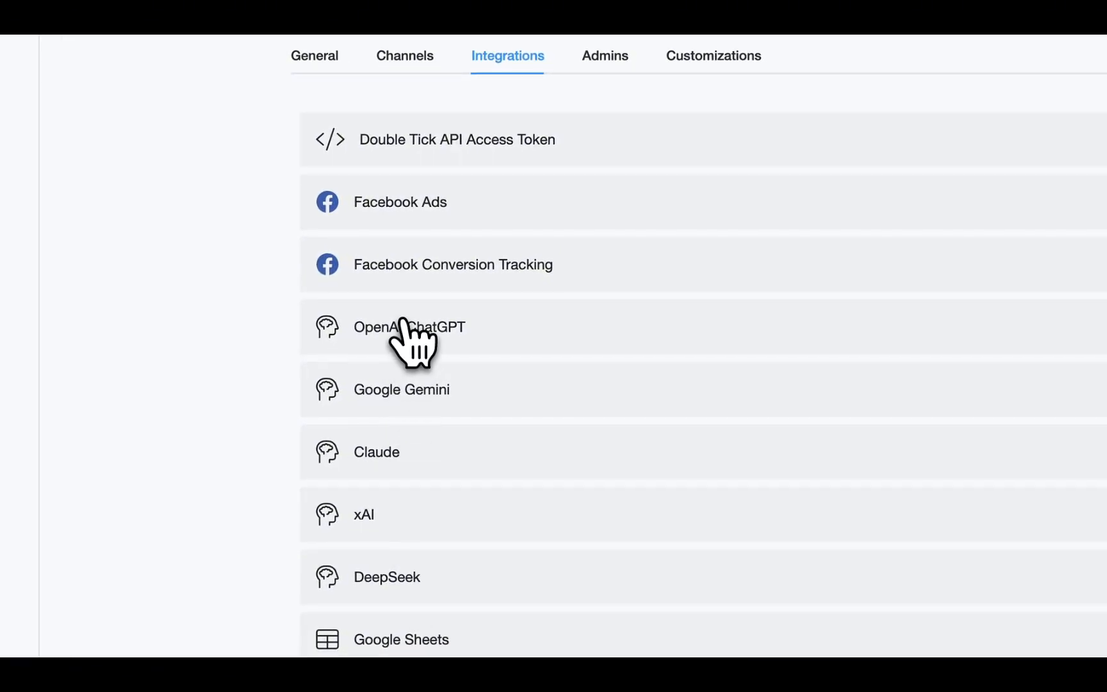
{"action": "left_click", "coordinate": [403, 318]}
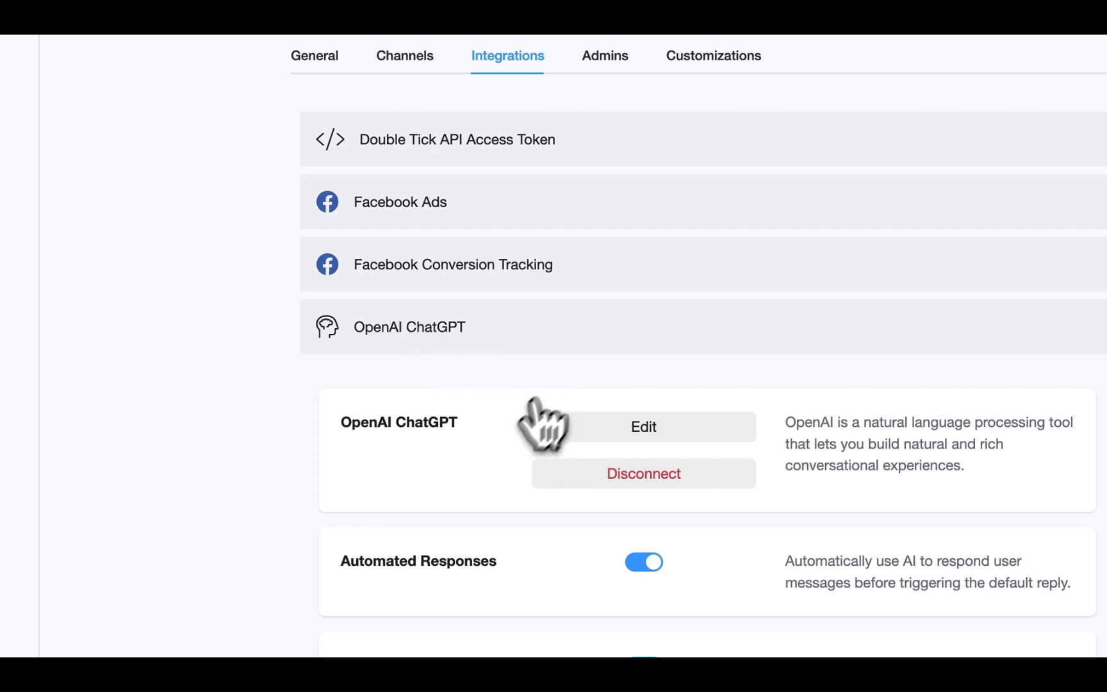
- Add a new AI trigger named Roofing_tutorial with the description "Allows the user to get access to our tutorial"
{"action": "scroll", "coordinate": [441, 429], "scroll_direction": "down", "scroll_amount": 5}
{"action": "scroll", "coordinate": [440, 425], "scroll_direction": "down", "scroll_amount": 3}
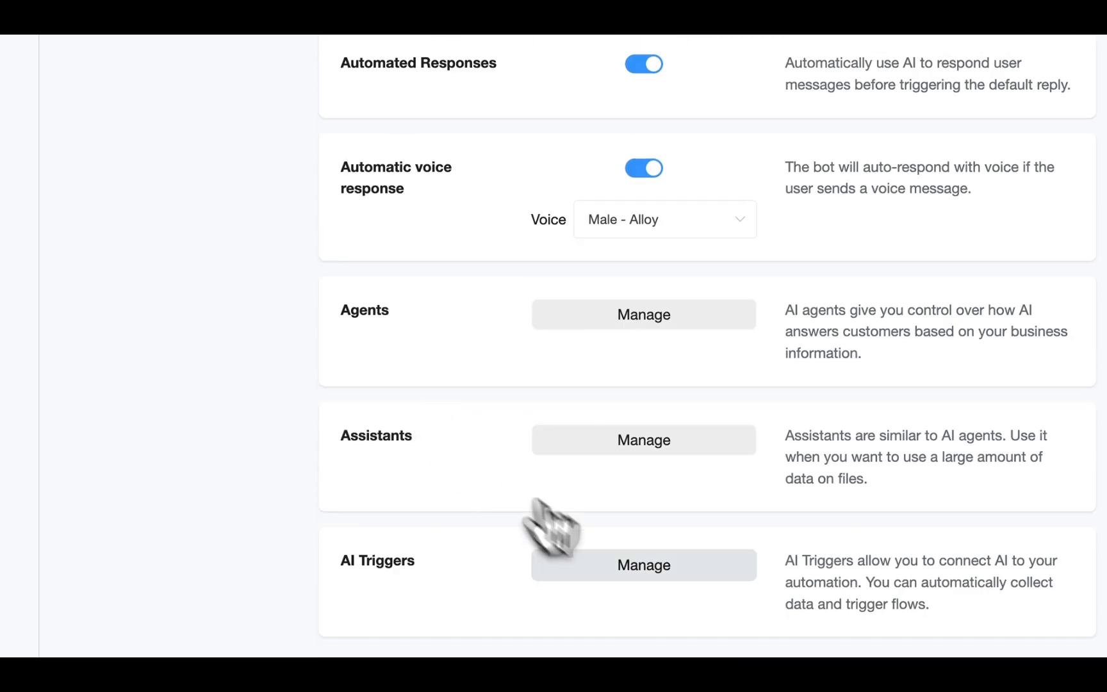
{"action": "left_click", "coordinate": [639, 569]}
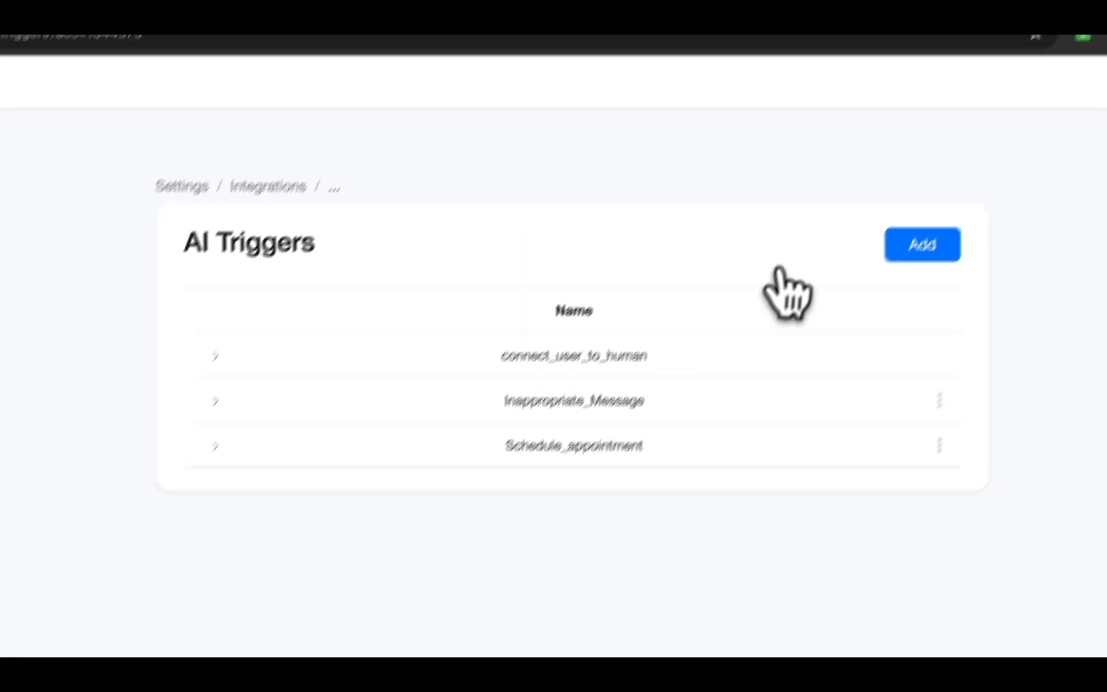
{"action": "left_click", "coordinate": [903, 243]}
{"action": "left_click", "coordinate": [417, 261]}
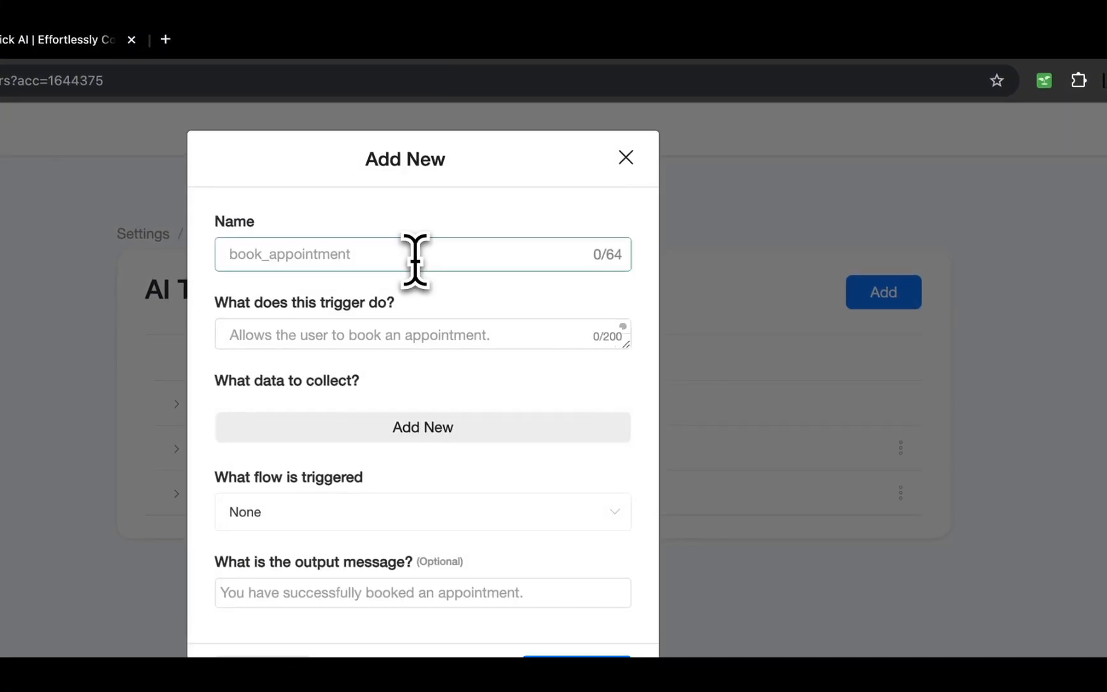
{"action": "type", "text": "Roofing_tu"}
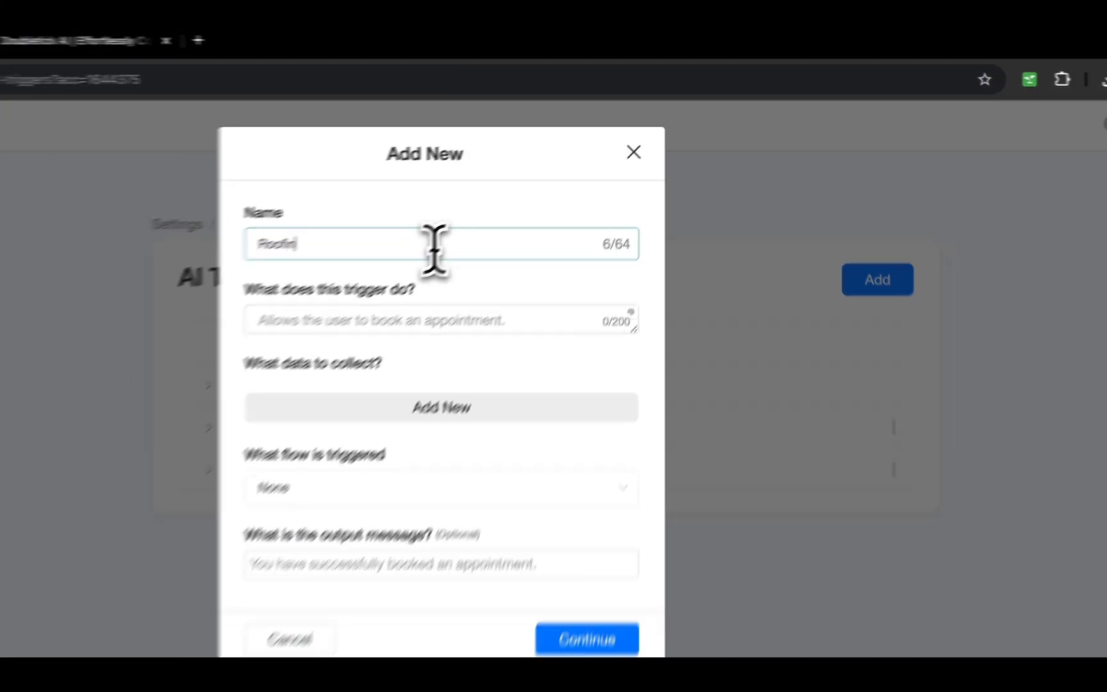
{"action": "type", "text": "t"}
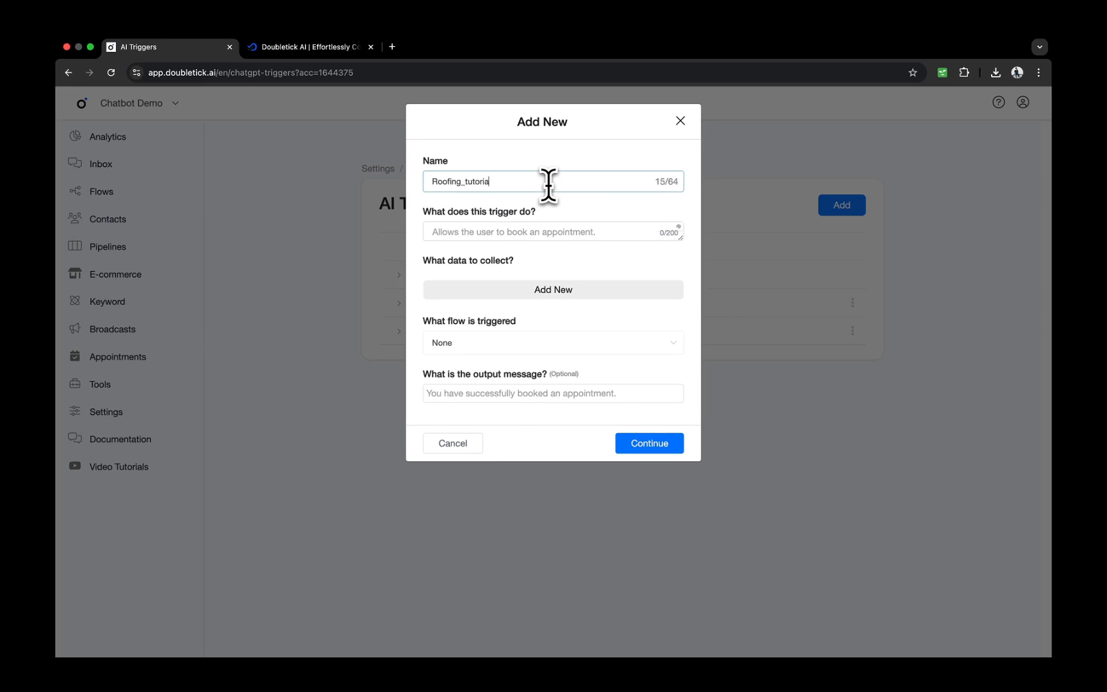
{"action": "left_click", "coordinate": [544, 232]}
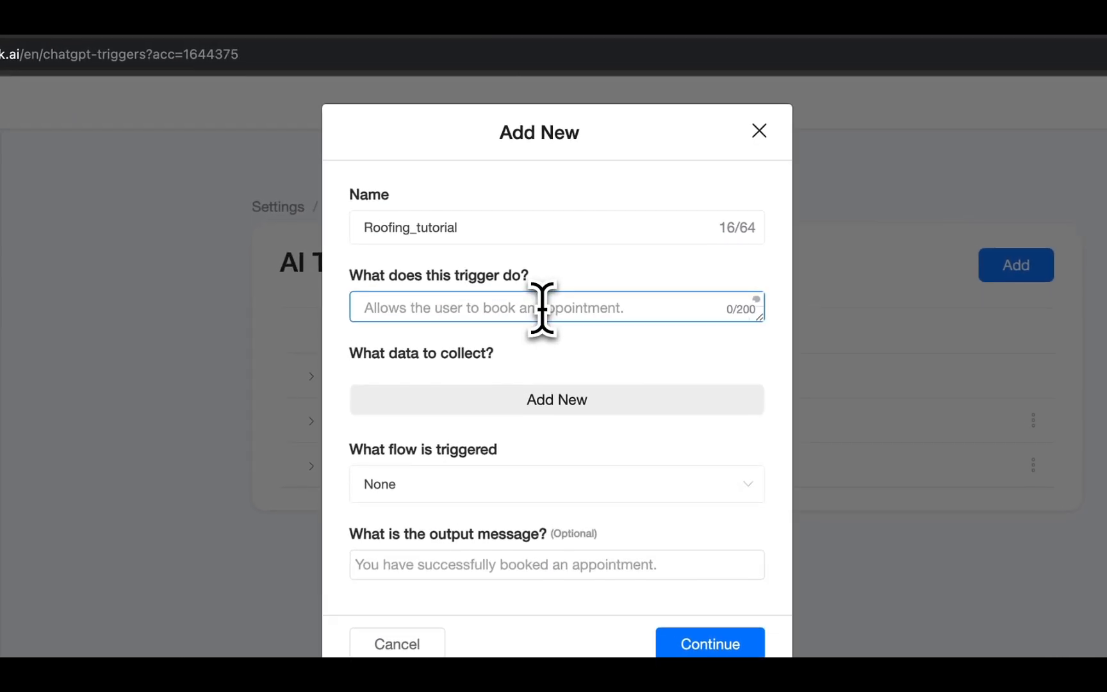
{"action": "type", "text": "Alloews the user to get access to our tutorial"}
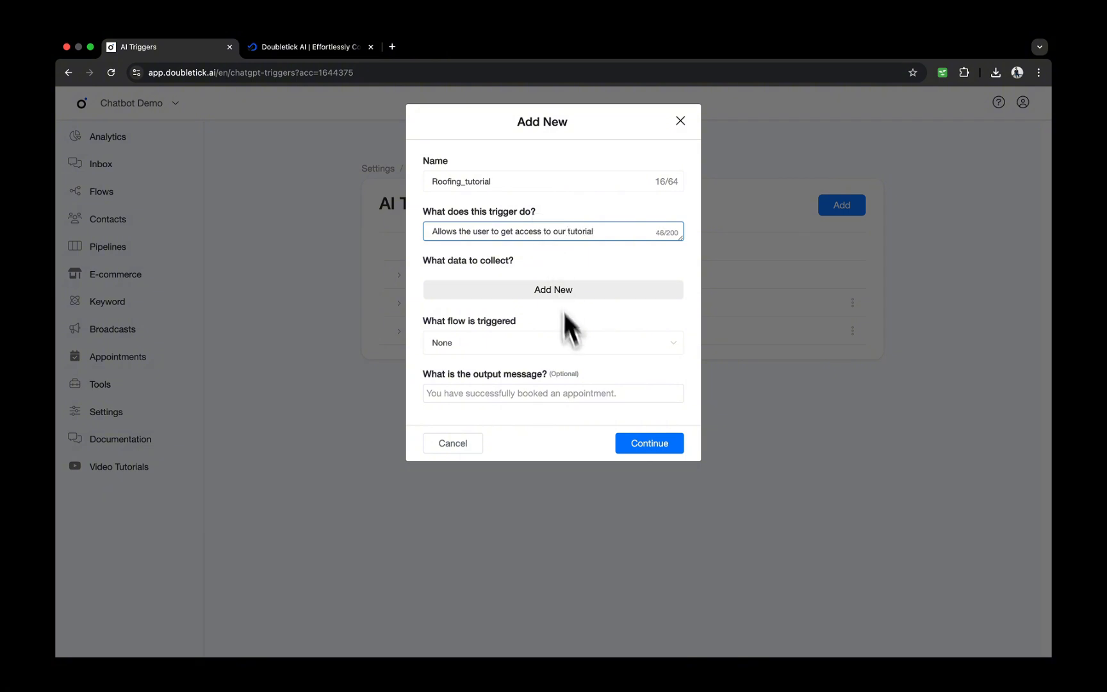
{"action": "left_click", "coordinate": [527, 294]}
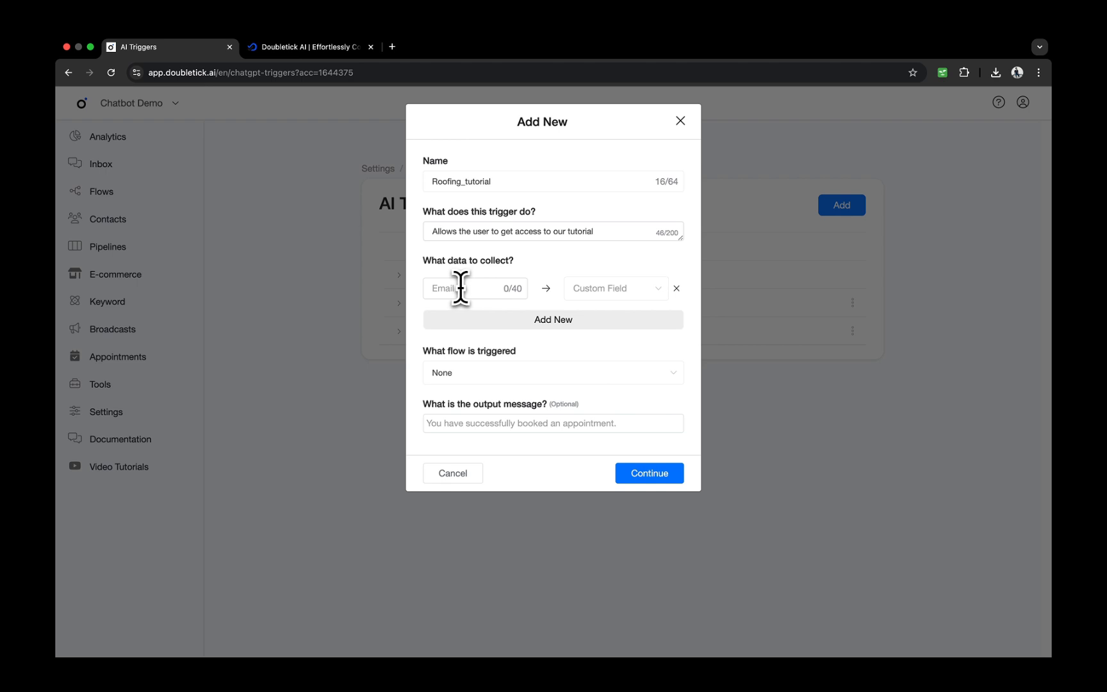
{"action": "left_click", "coordinate": [460, 288]}
{"action": "left_click", "coordinate": [605, 292]}
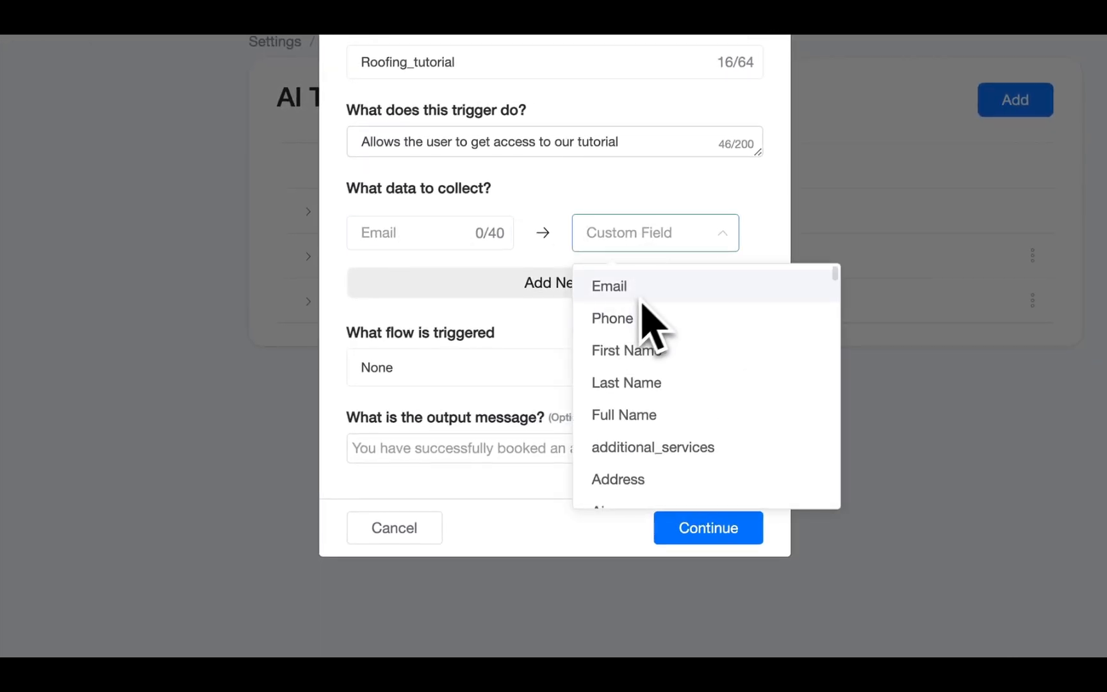
{"action": "left_click", "coordinate": [531, 225]}
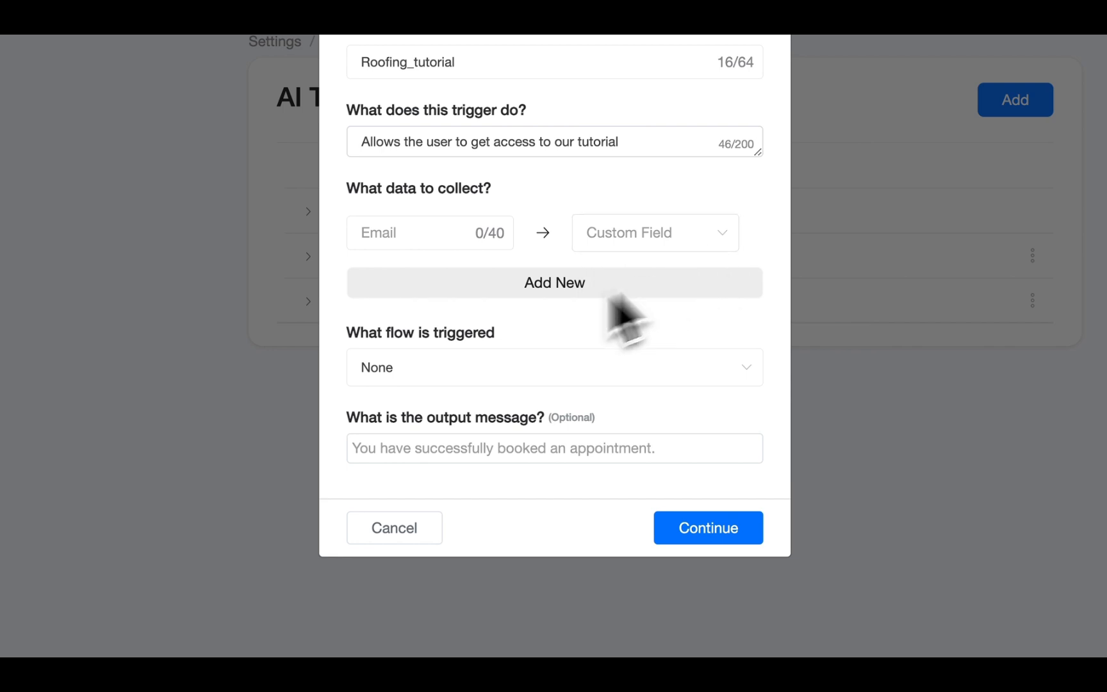
{"action": "left_click", "coordinate": [749, 232]}
- Set the Roofing_tutorial trigger to run the AI trigger automation flow and save the trigger
{"action": "left_click", "coordinate": [499, 327]}
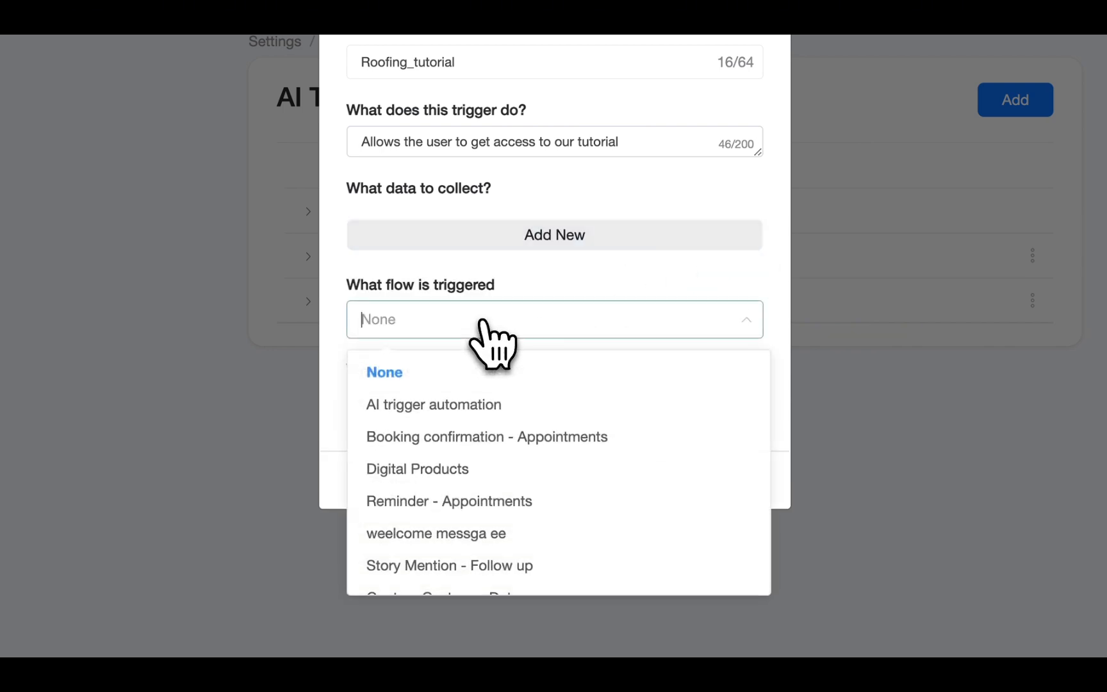
{"action": "left_click", "coordinate": [401, 417]}
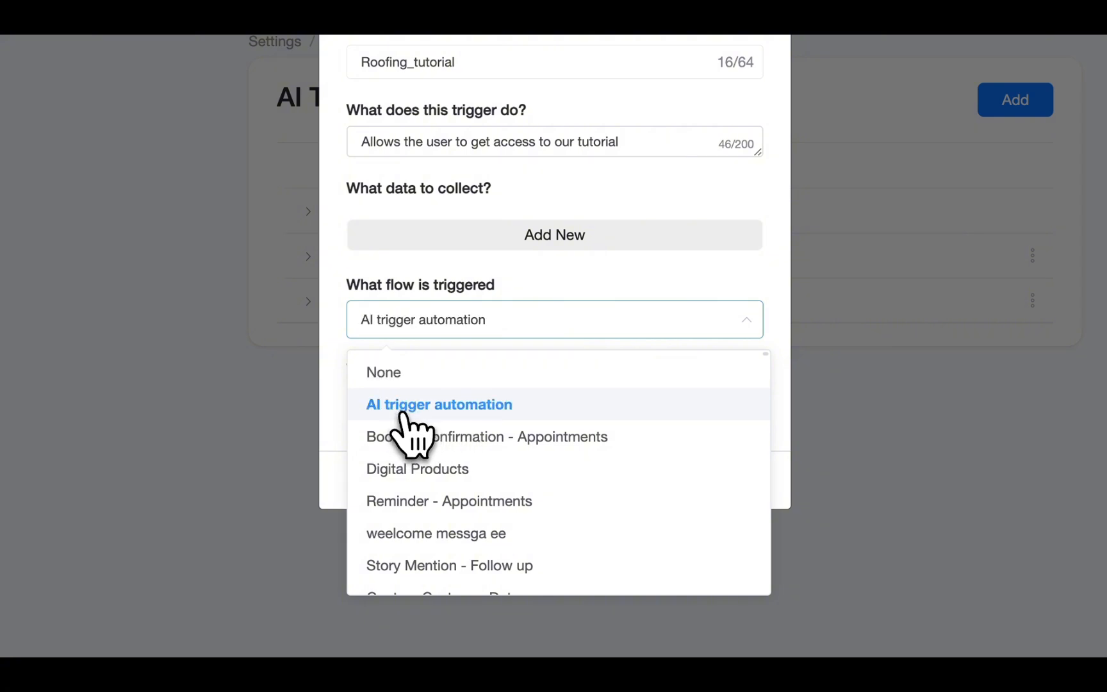
{"action": "left_click", "coordinate": [685, 480]}
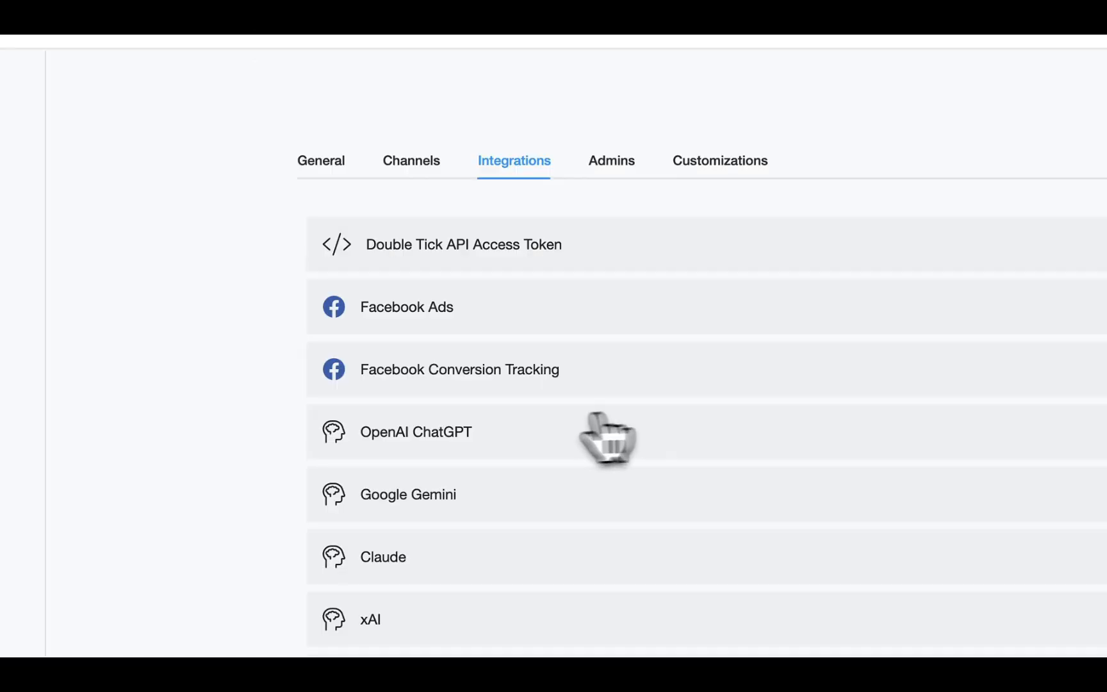
- Open the OpenAI ChatGPT integration for editing and add Roofing_tutorial to its AI triggers
{"action": "left_click", "coordinate": [443, 442]}
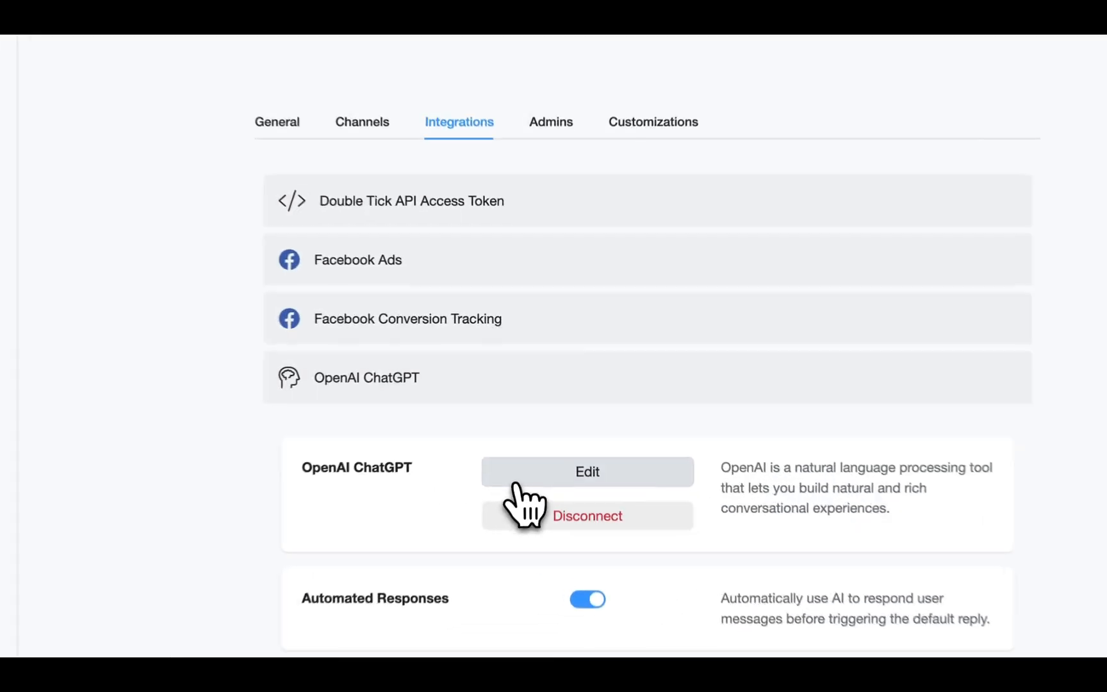
{"action": "left_click", "coordinate": [534, 430]}
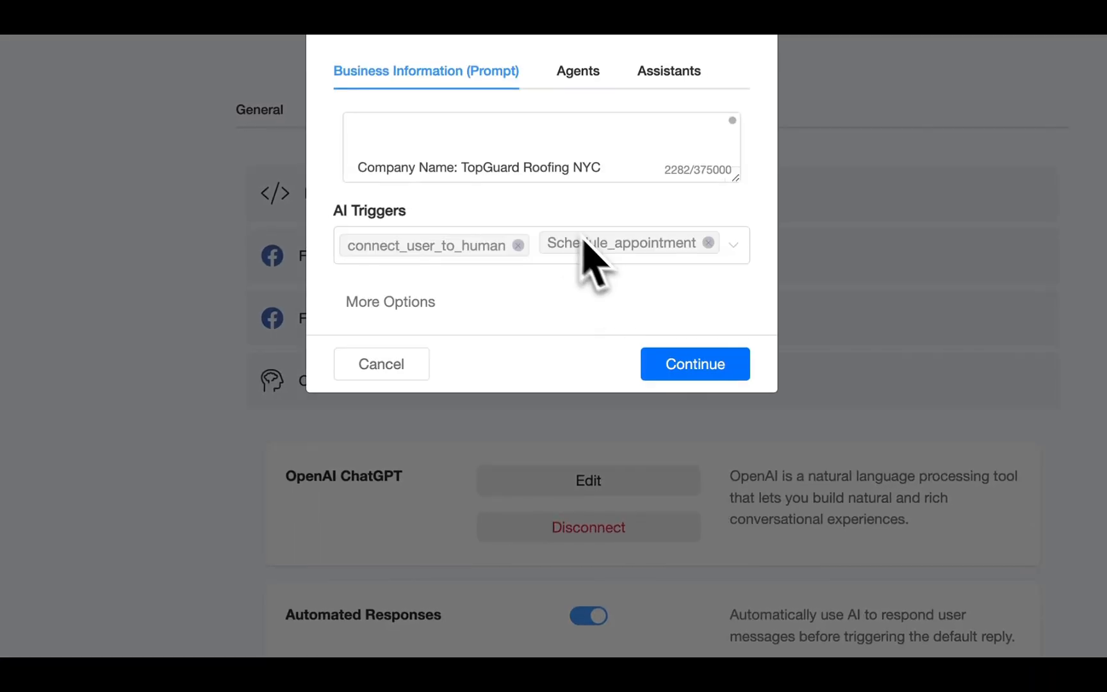
{"action": "left_click", "coordinate": [730, 248]}
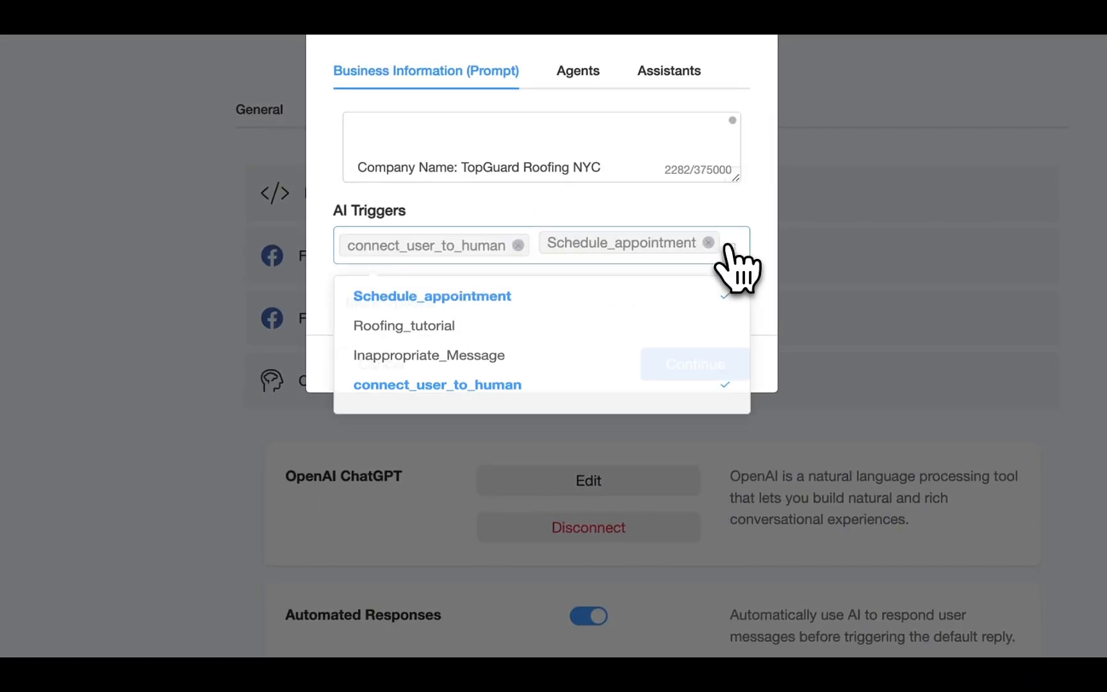
{"action": "left_click", "coordinate": [428, 337]}
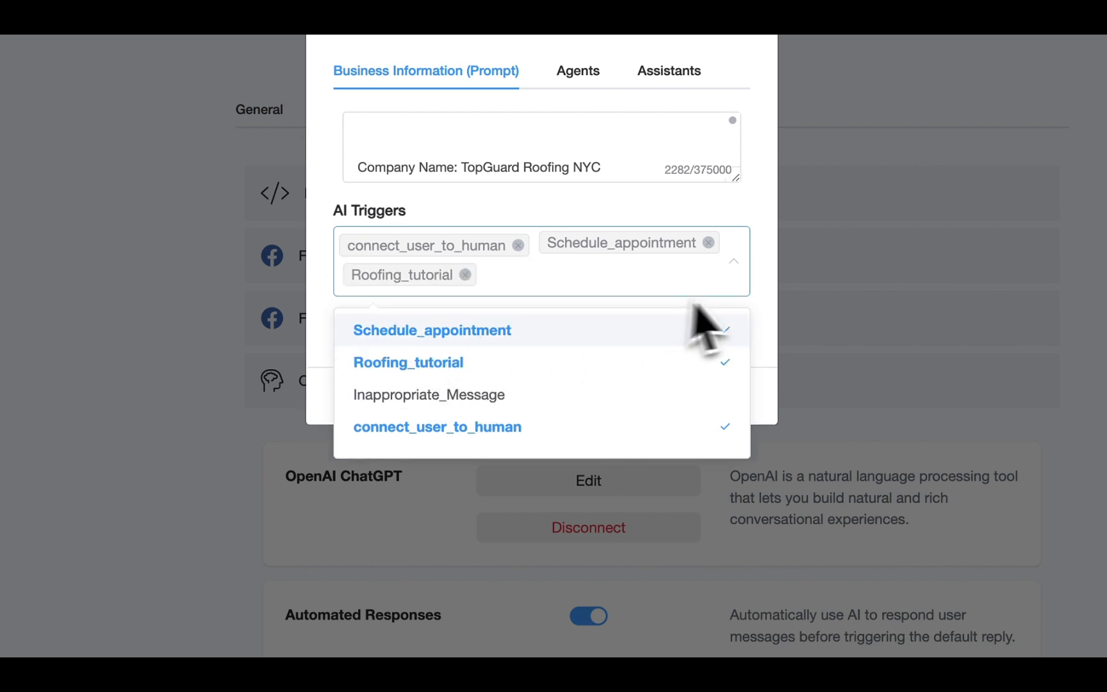
{"action": "left_click", "coordinate": [753, 303]}
- Enlarge the business information prompt box and insert the heading "Important Instructions :" above the company details
{"action": "left_click_drag", "start_coordinate": [735, 178], "coordinate": [737, 545]}
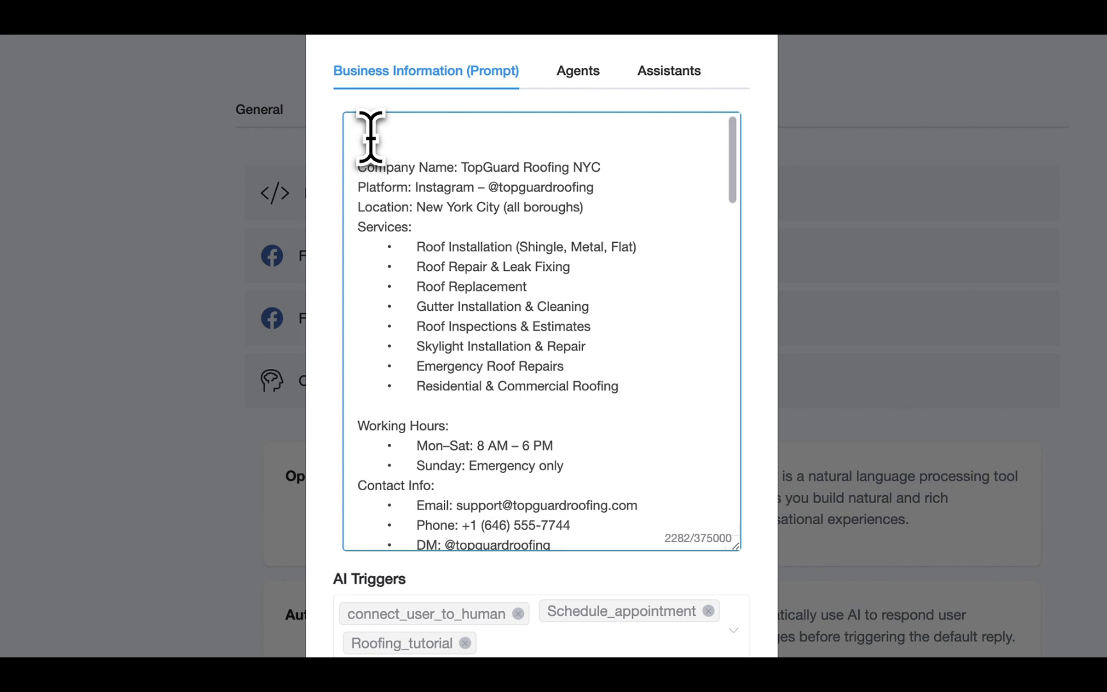
{"action": "type", "text": "Import"}
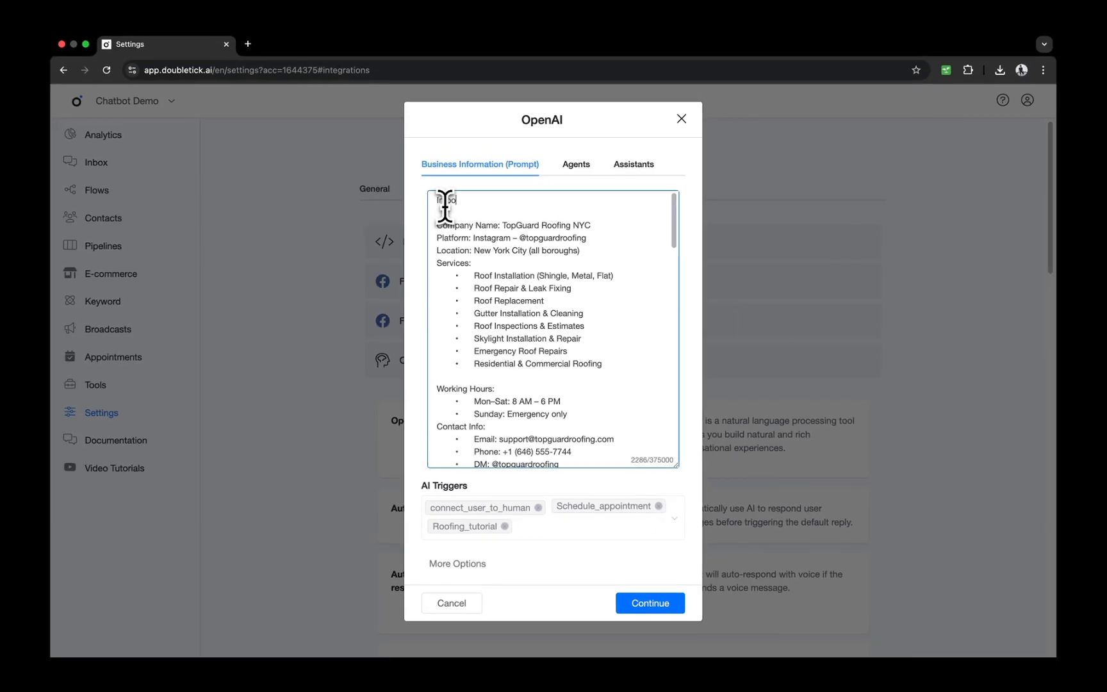
{"action": "type", "text": "ant "}
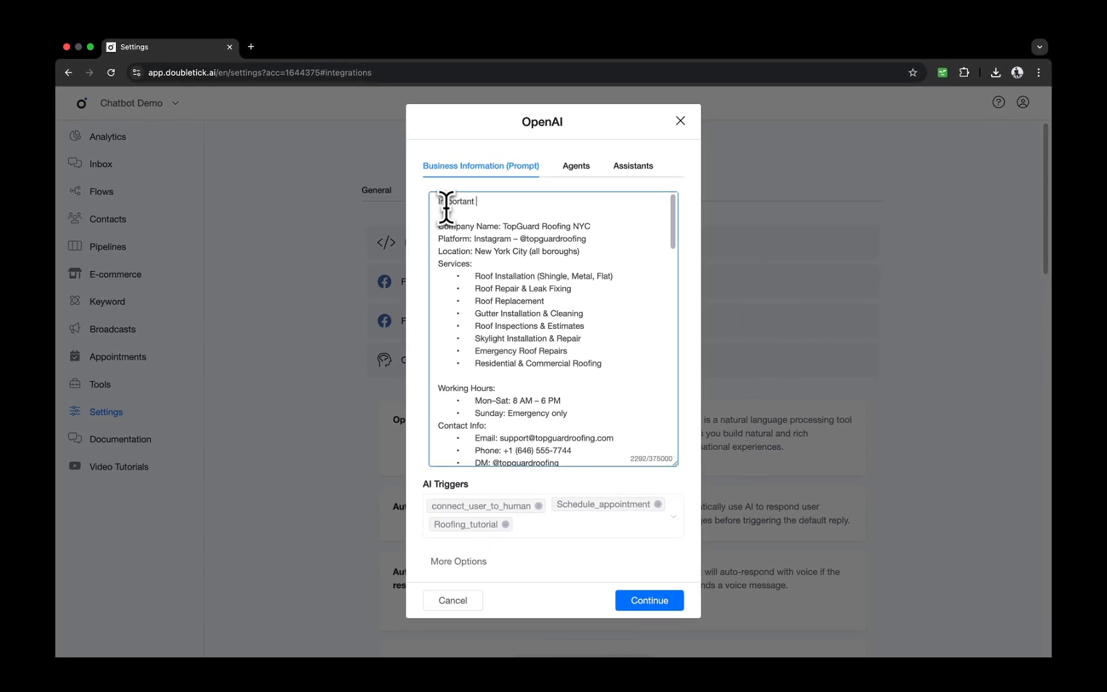
{"action": "type", "text": "Instructions :"}
{"action": "key", "text": "Return"}
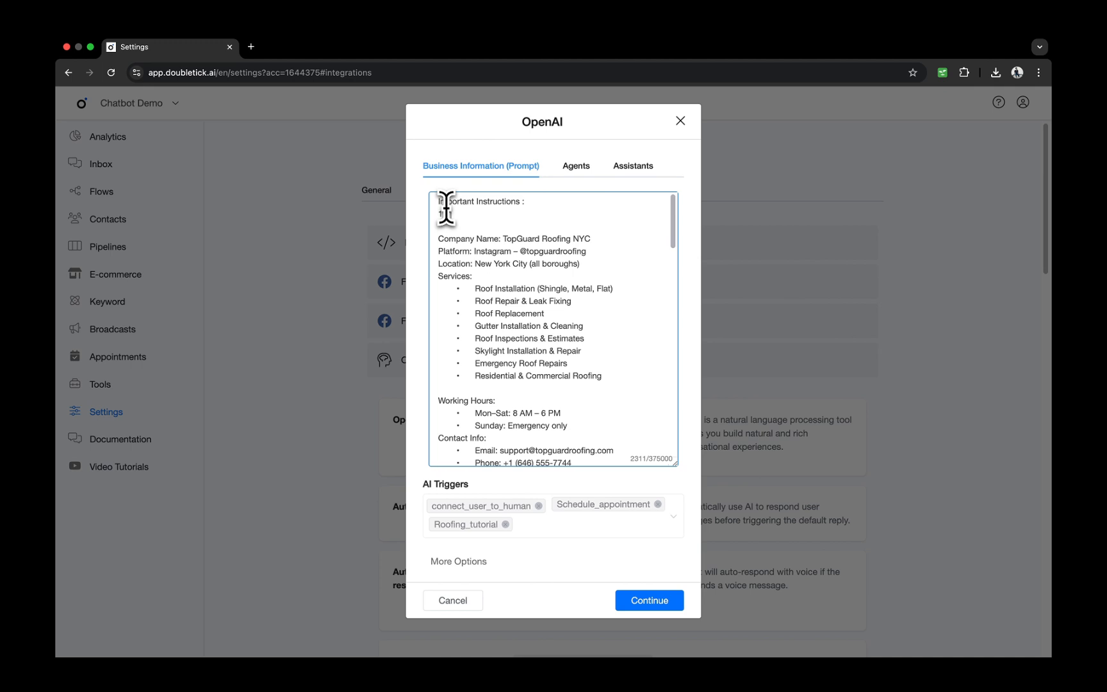
- Dictate instruction 1 as "whenever someone asks about roofing tutorial activate this AI trigger:", correcting the misheard words
{"action": "key", "text": "F5"}
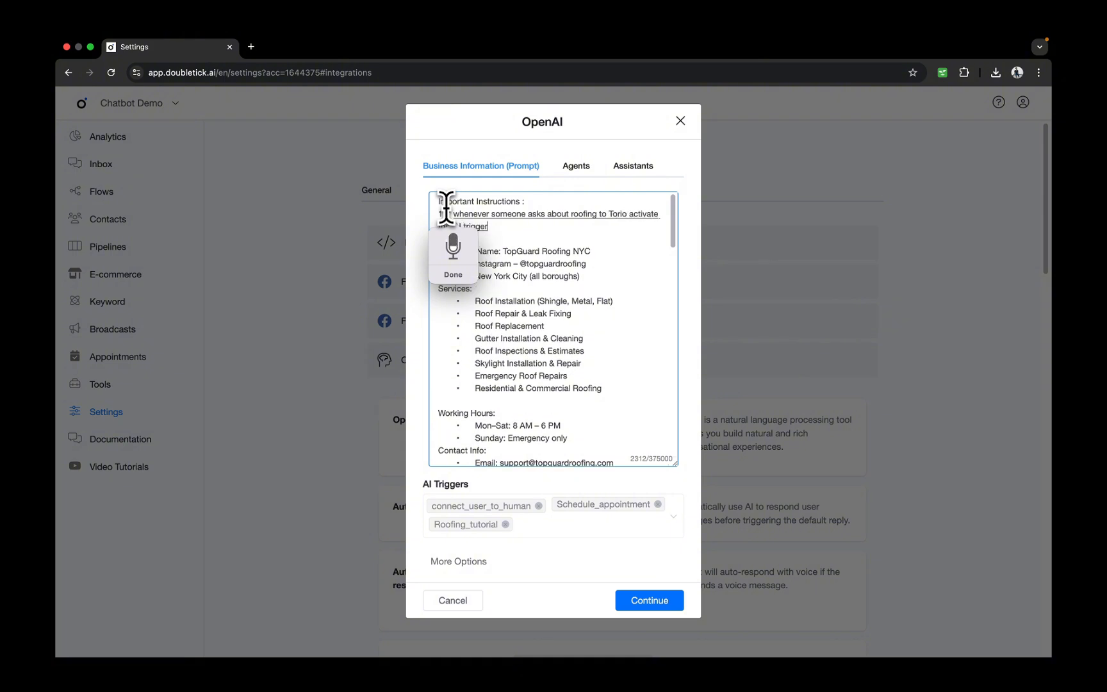
{"action": "key", "text": "Escape"}
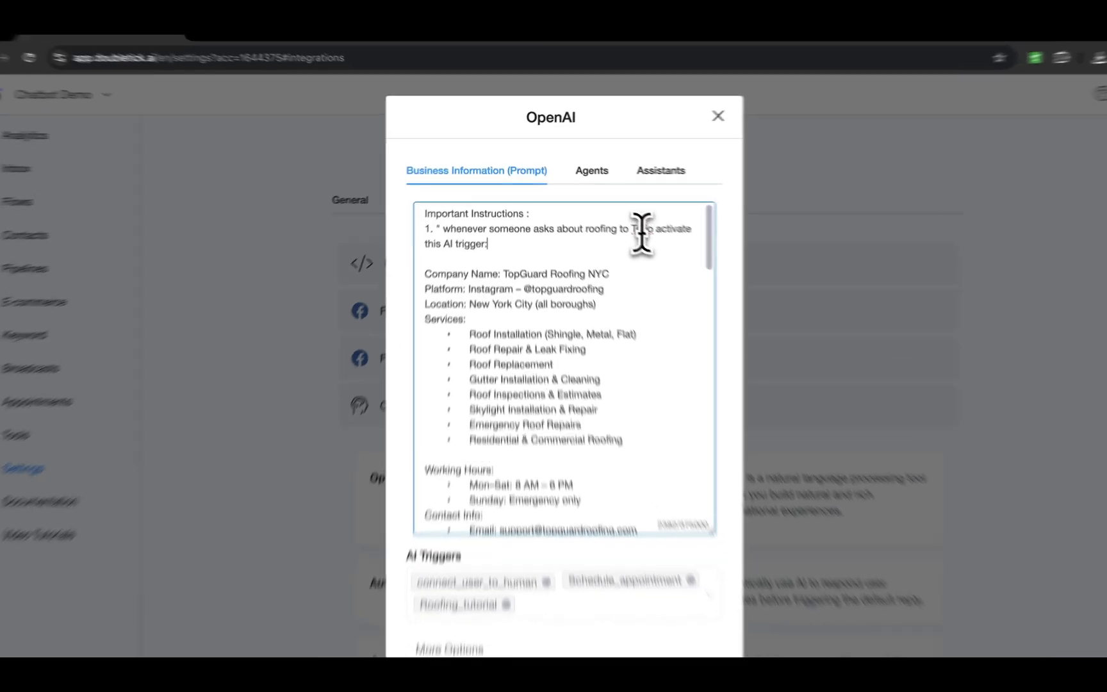
{"action": "double_click", "coordinate": [629, 214]}
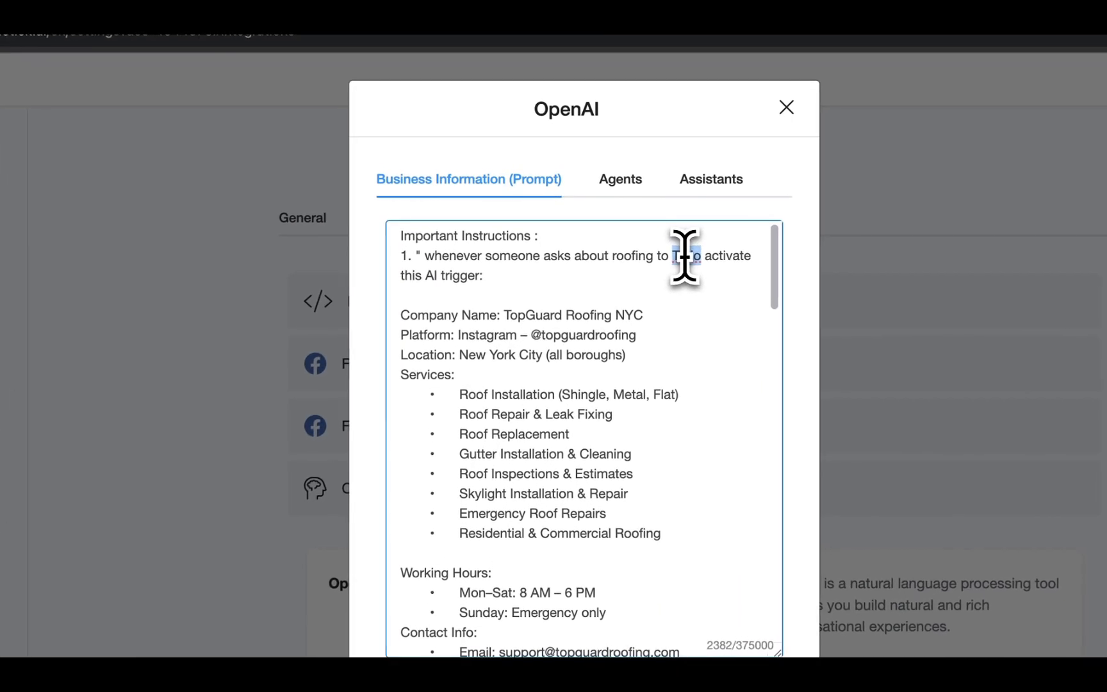
{"action": "type", "text": "tutorial"}
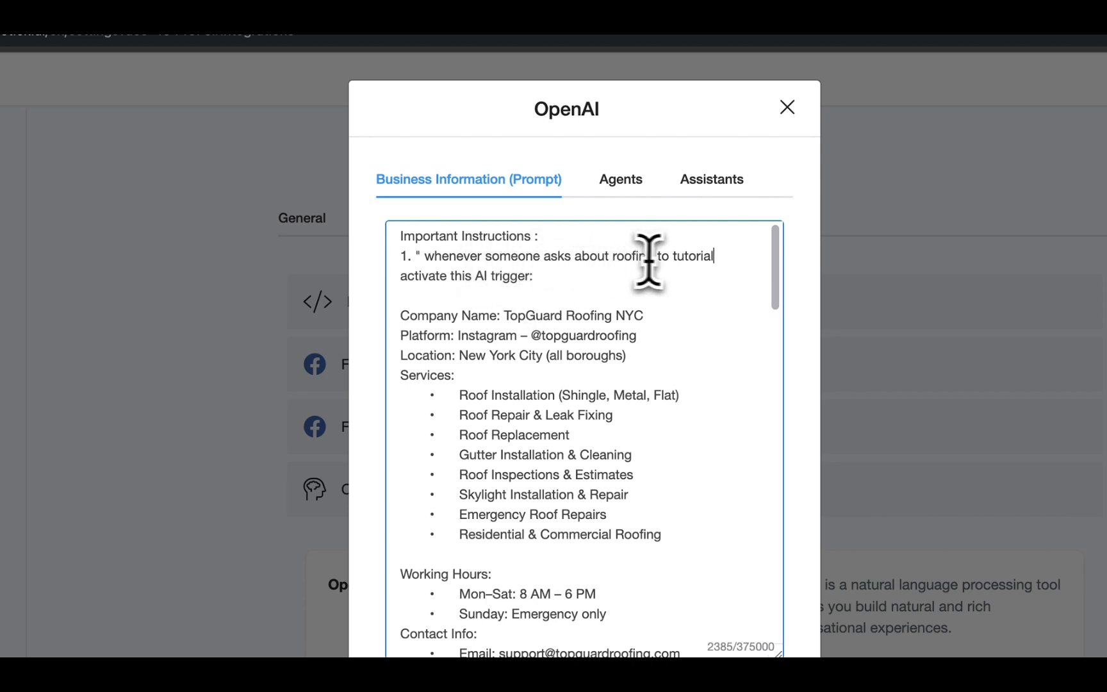
{"action": "left_click", "coordinate": [668, 256]}
{"action": "key", "text": "BackSpace"}
{"action": "key", "text": "BackSpace"}
{"action": "key", "text": "BackSpace"}
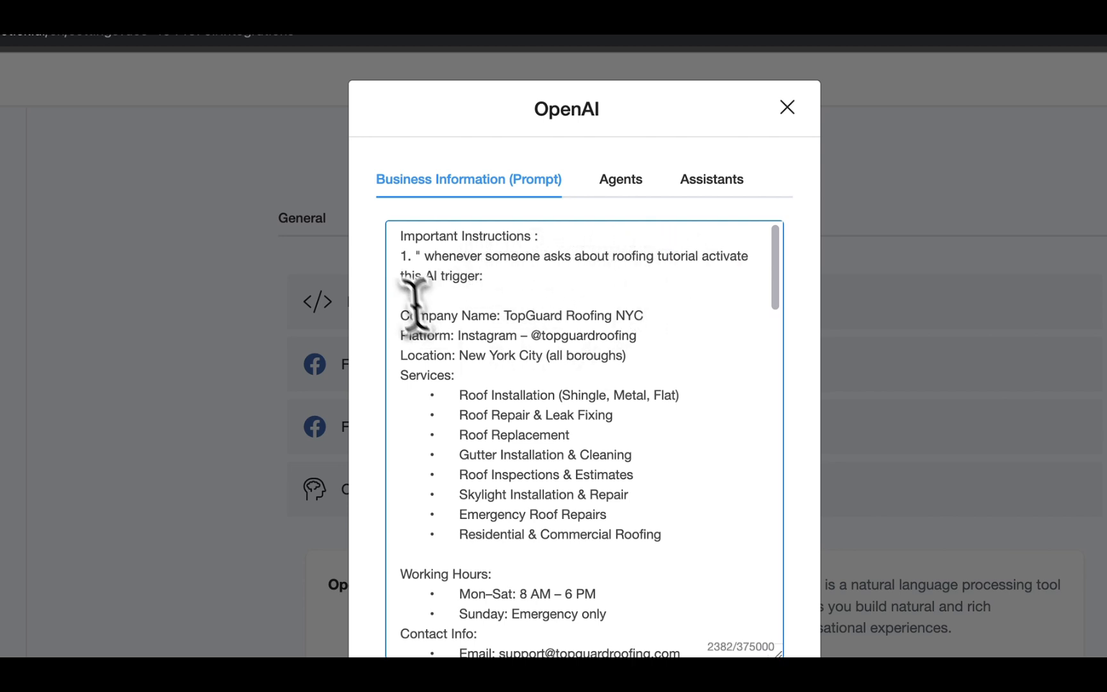
- Complete the instruction with the trigger name Roofing_tutorial and a closing quotation mark, and save the OpenAI settings
{"action": "left_click", "coordinate": [493, 284]}
{"action": "type", "text": "Ro"}
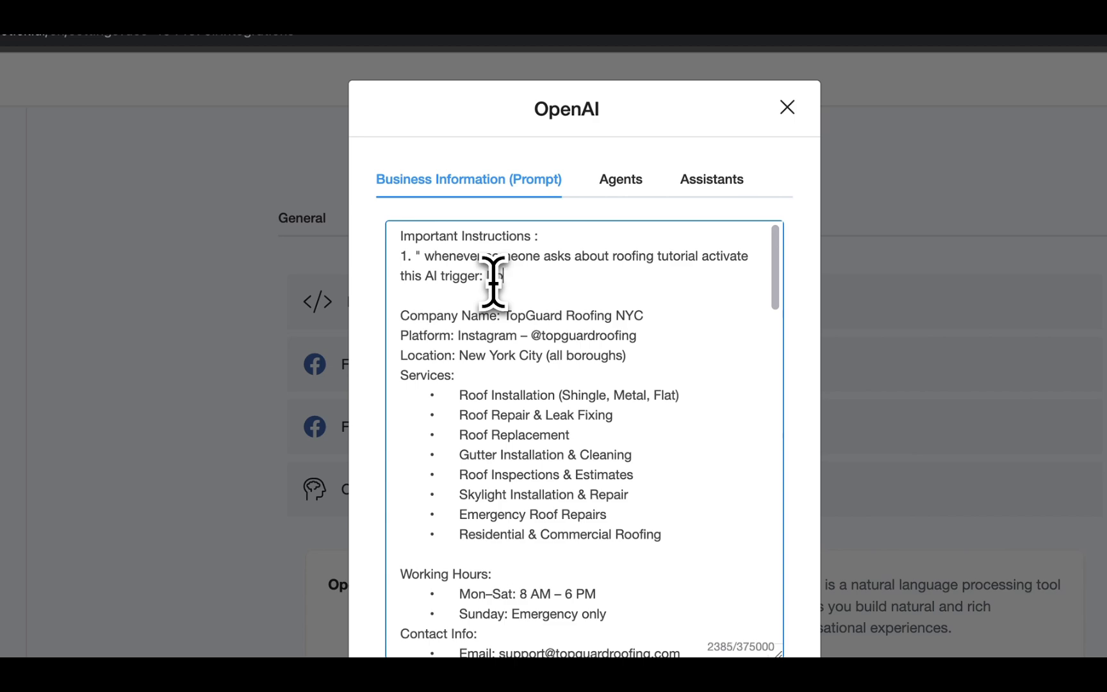
{"action": "type", "text": "ofin"}
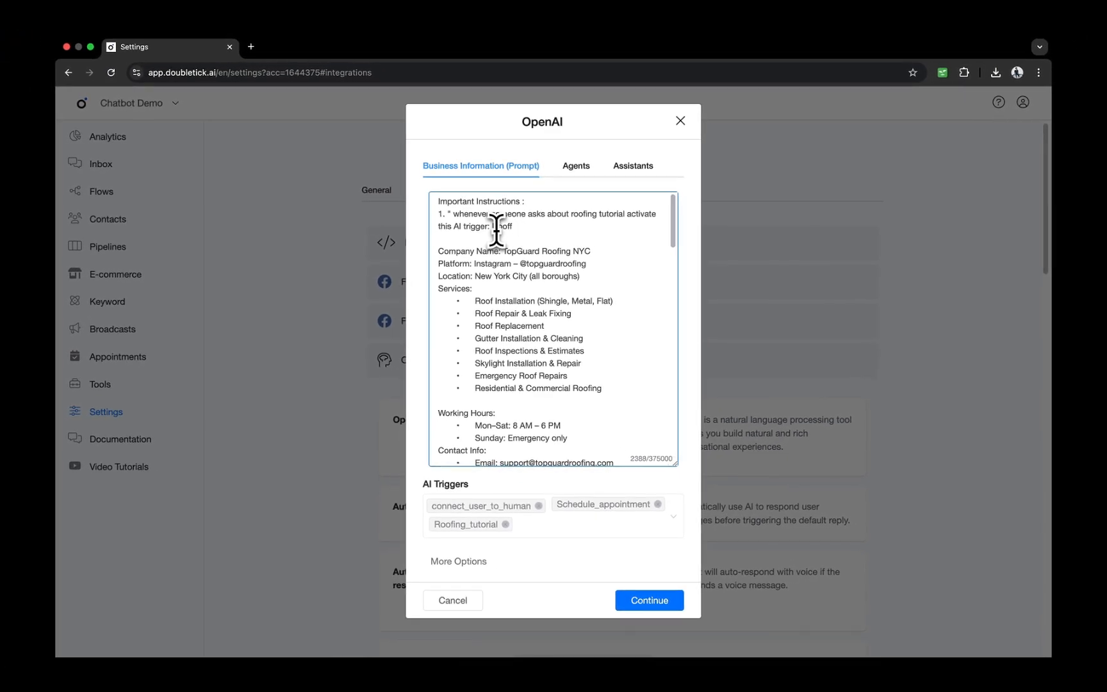
{"action": "type", "text": "ng_tutoria"}
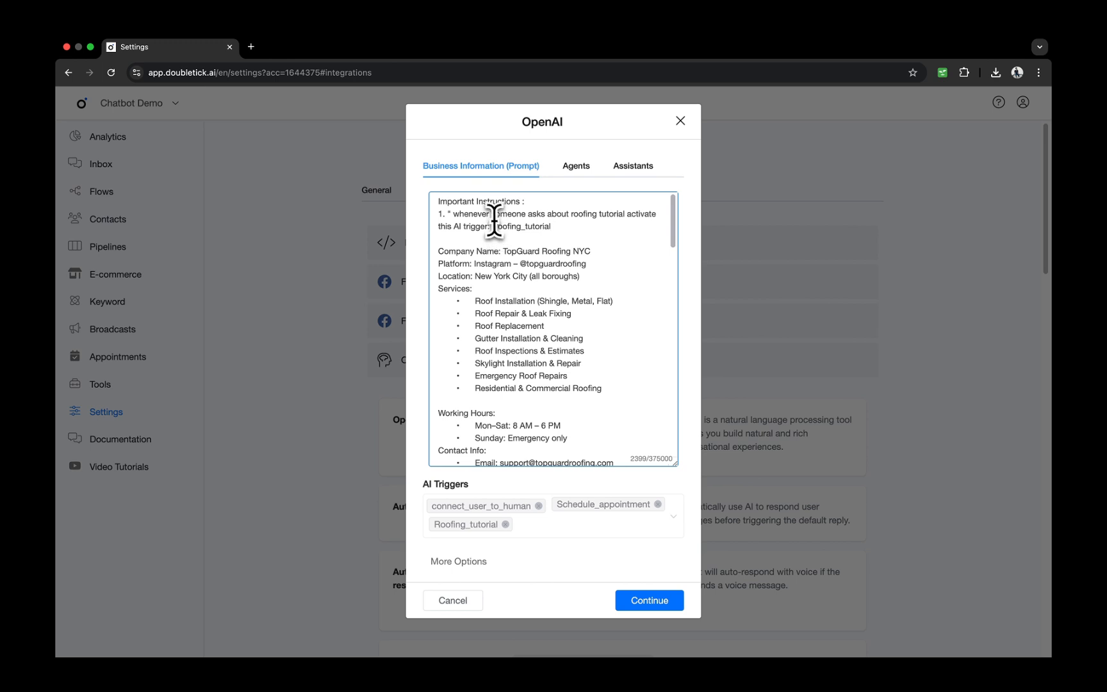
{"action": "type", "text": "l"}
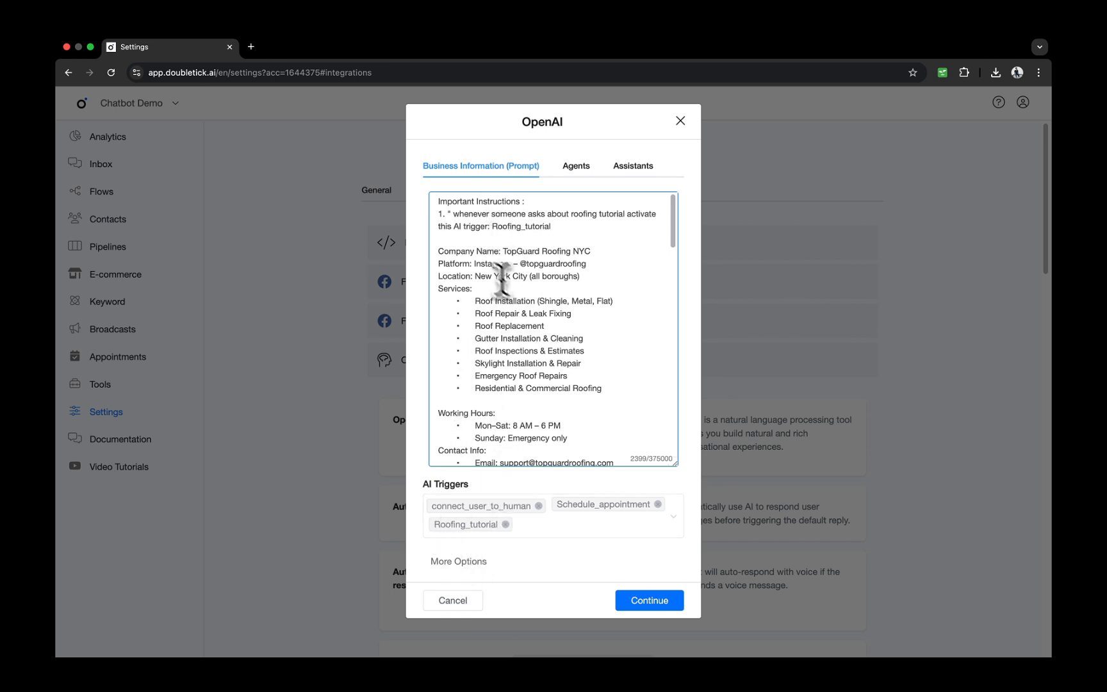
{"action": "type", "text": "\""}
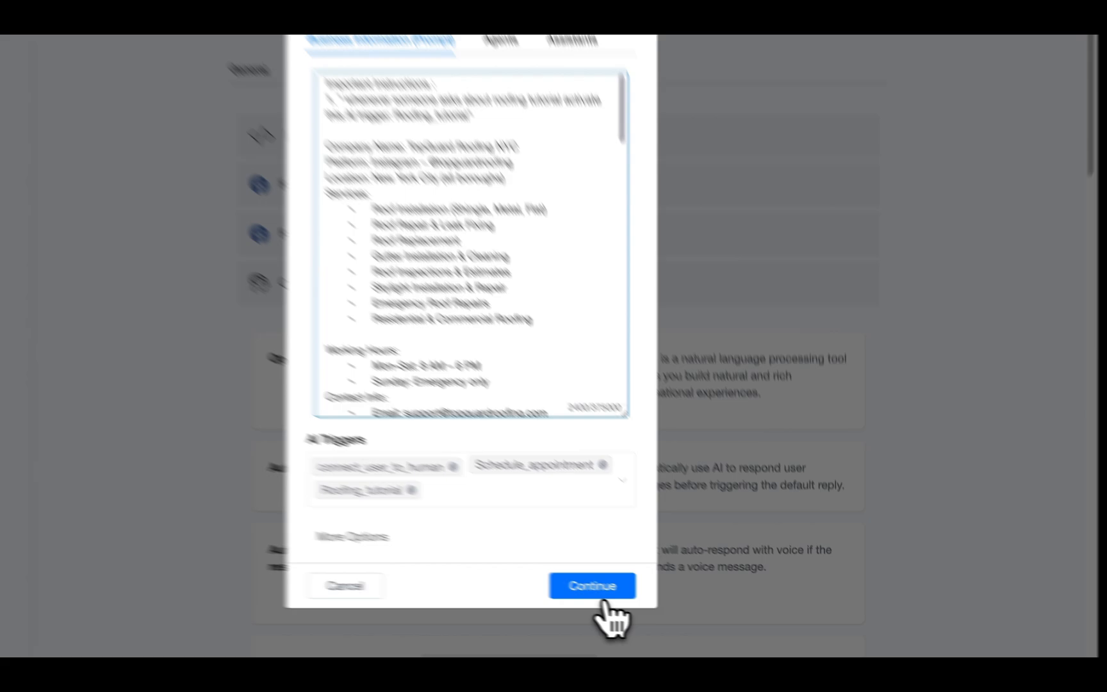
{"action": "left_click", "coordinate": [649, 600]}
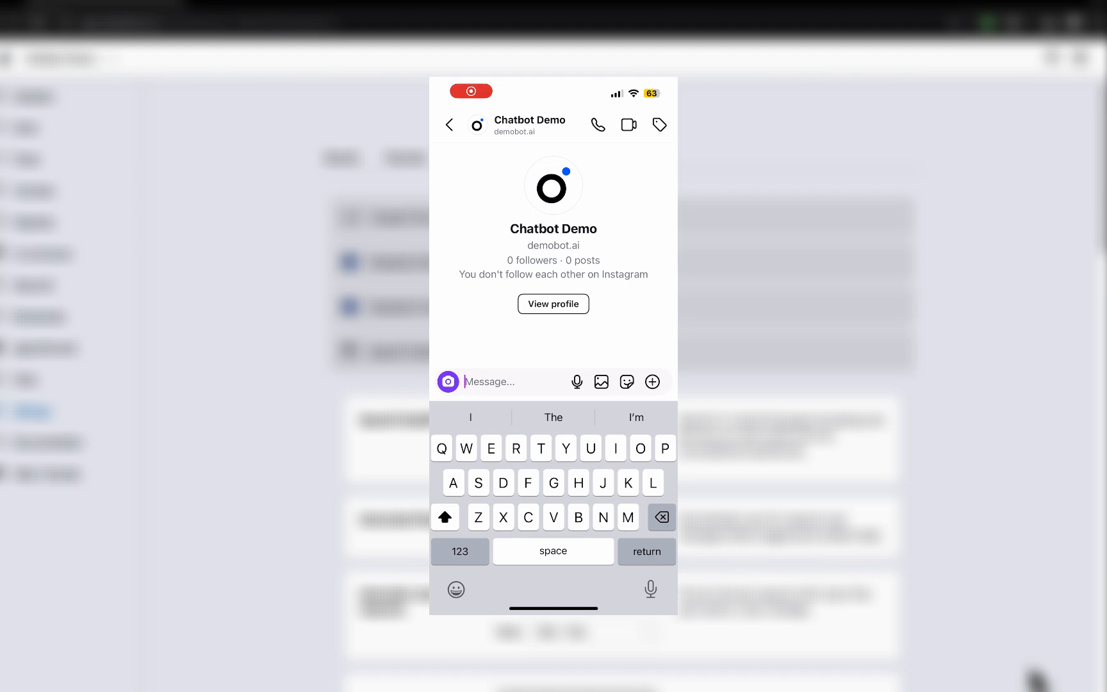
- In the Instagram chat with Chatbot Demo, send the greeting "Hi" and the question "What are your services"
{"action": "type", "text": "Hi"}
{"action": "left_click", "coordinate": [655, 381]}
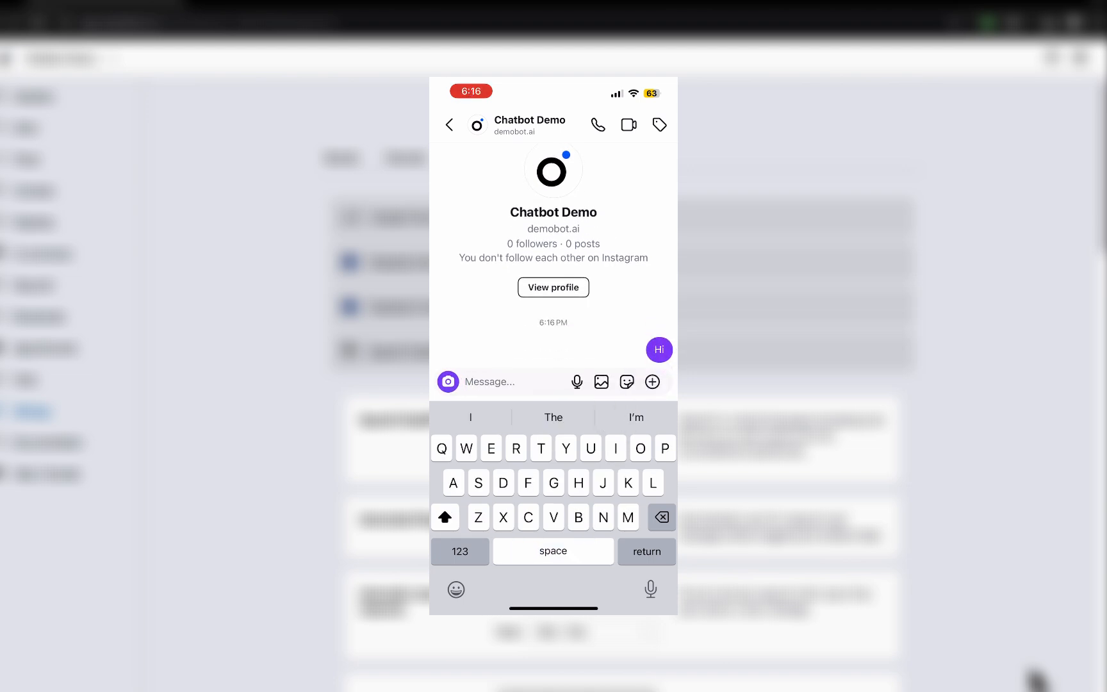
{"action": "type", "text": "Wh"}
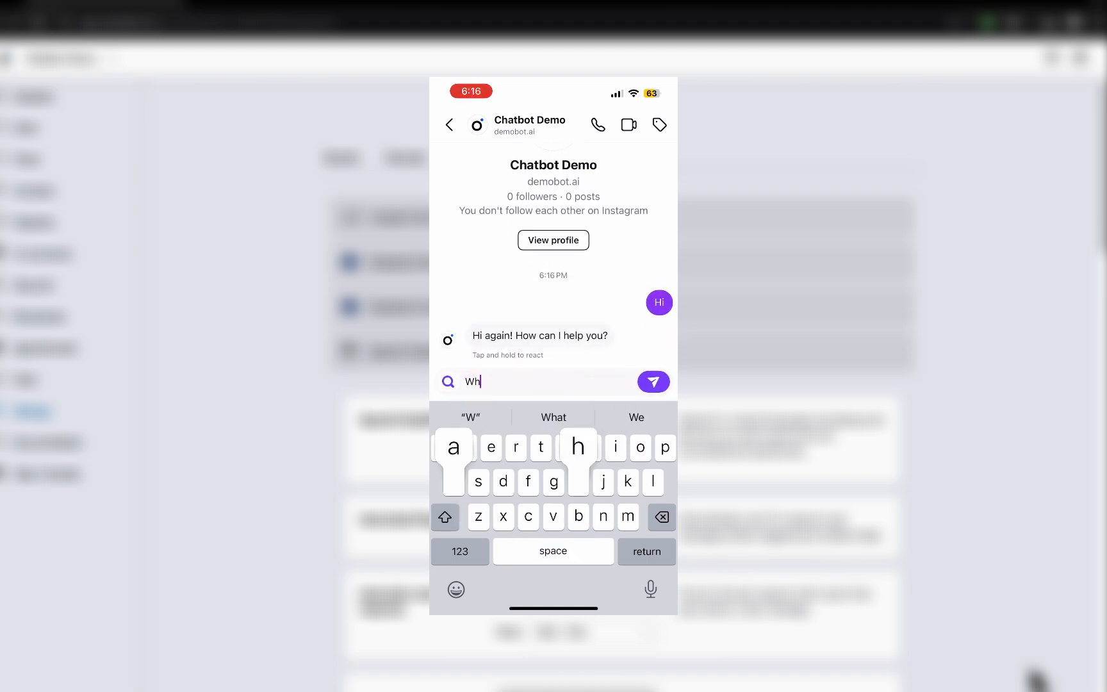
{"action": "type", "text": "at are yiur s"}
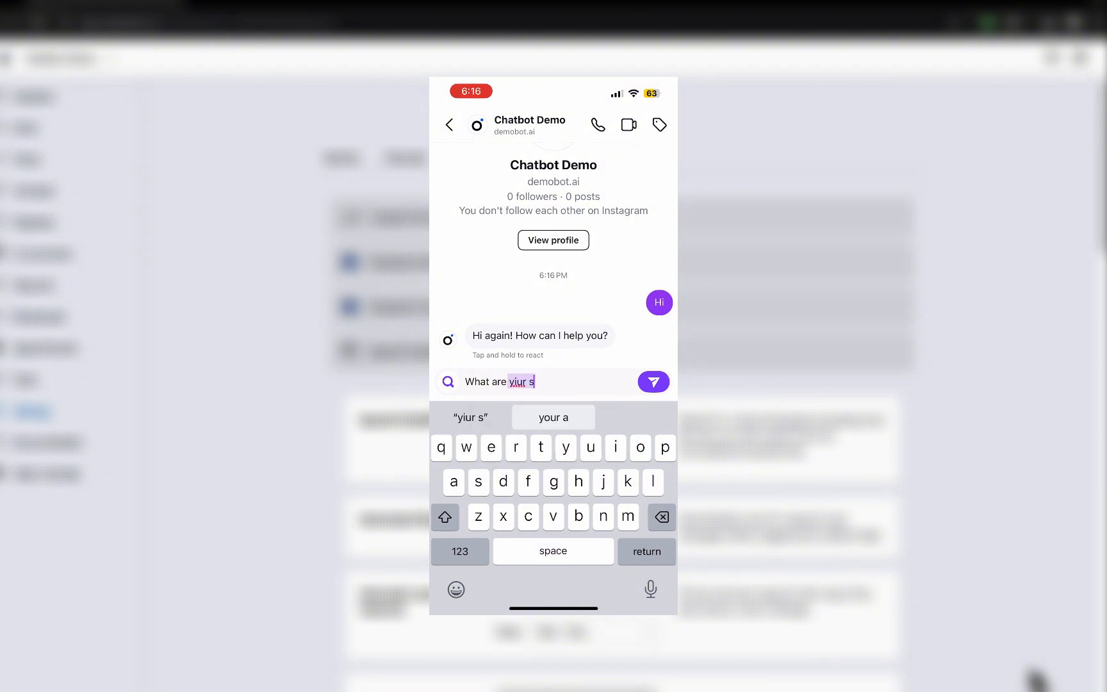
{"action": "type", "text": "ervices"}
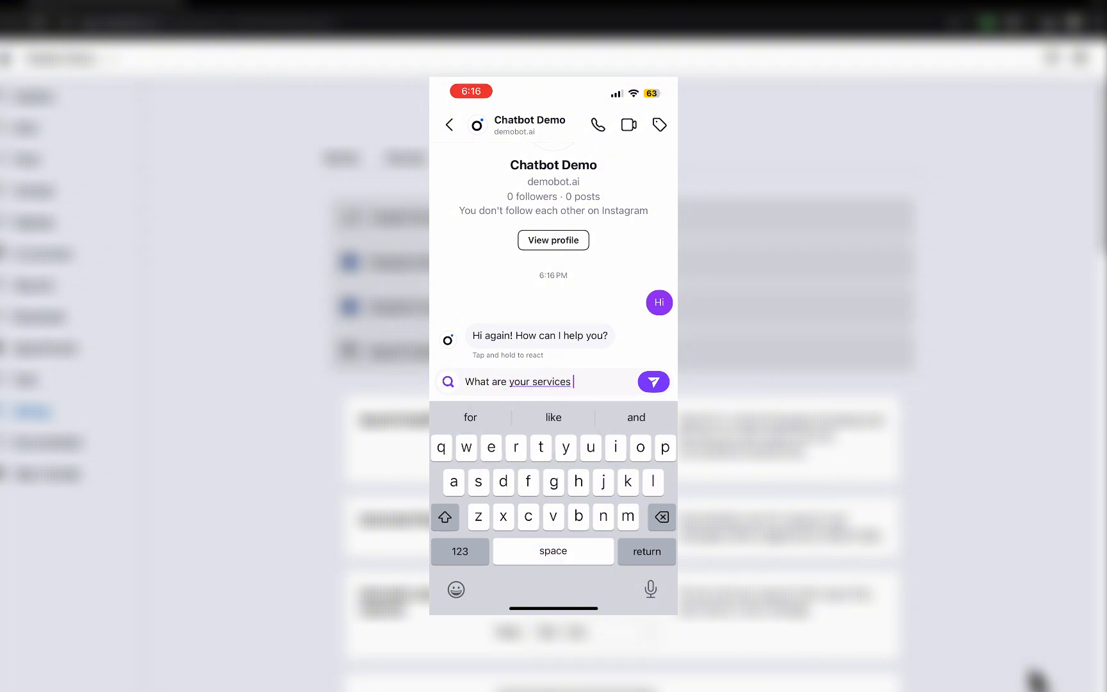
{"action": "left_click", "coordinate": [654, 381]}
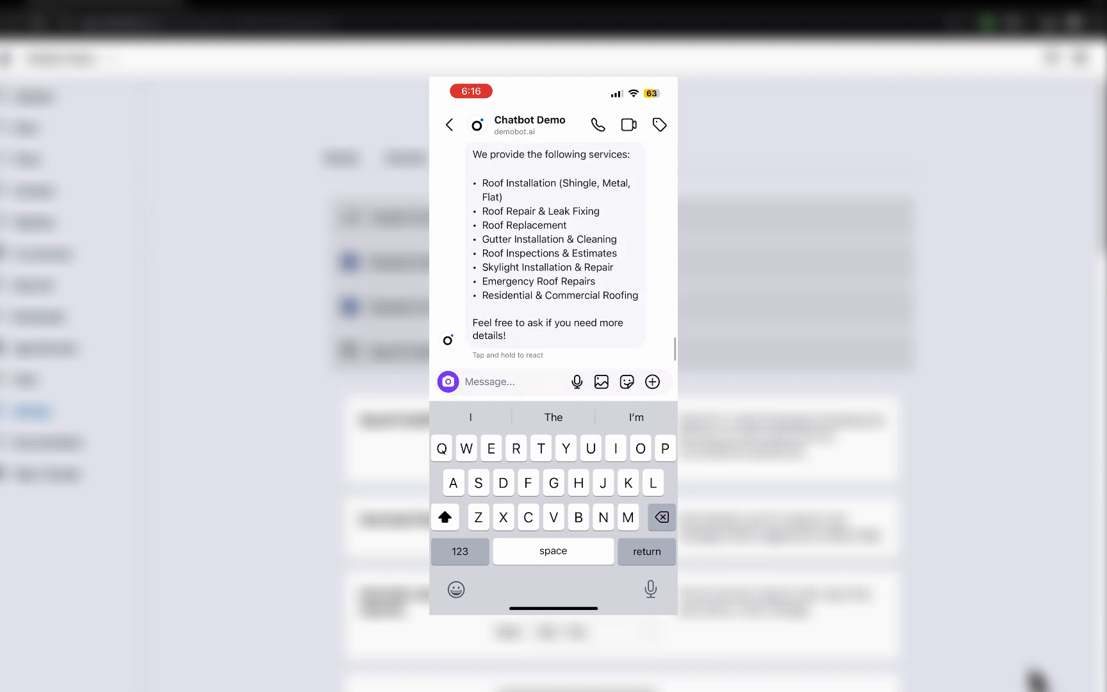
- Send the chatbot the message "I need to know if there's a tutorial on roofing" to test the AI trigger
{"action": "type", "text": "I"}
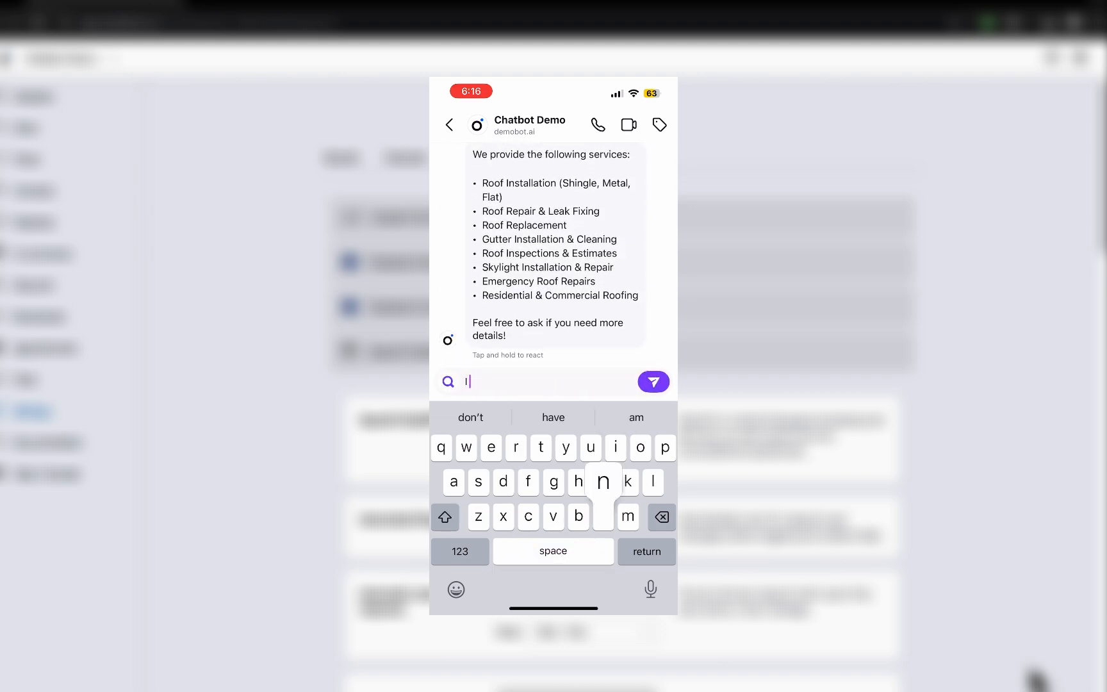
{"action": "type", "text": " need to know if there's an"}
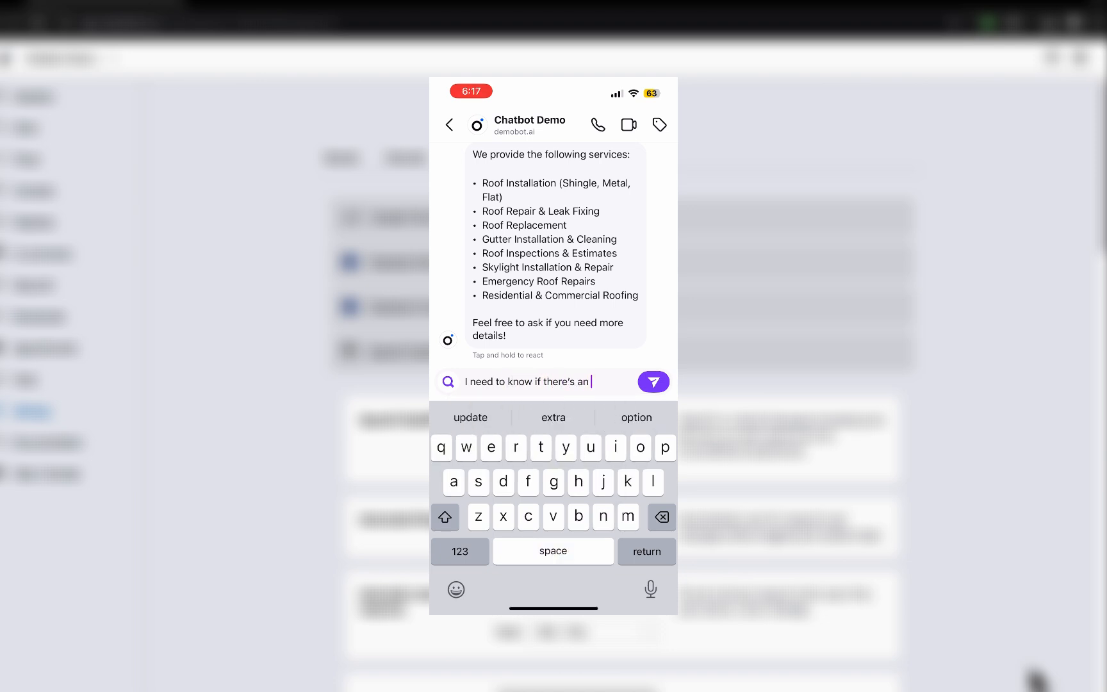
{"action": "key", "text": "BackSpace"}
{"action": "type", "text": "turoetutorial on roofing"}
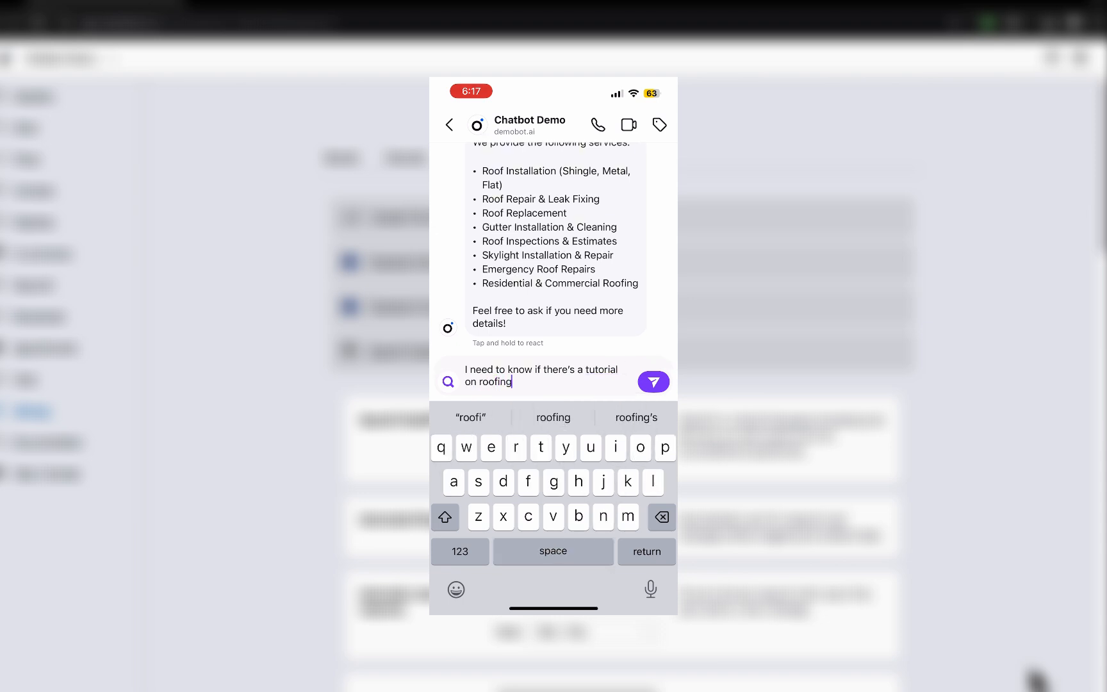
{"action": "left_click", "coordinate": [654, 382]}
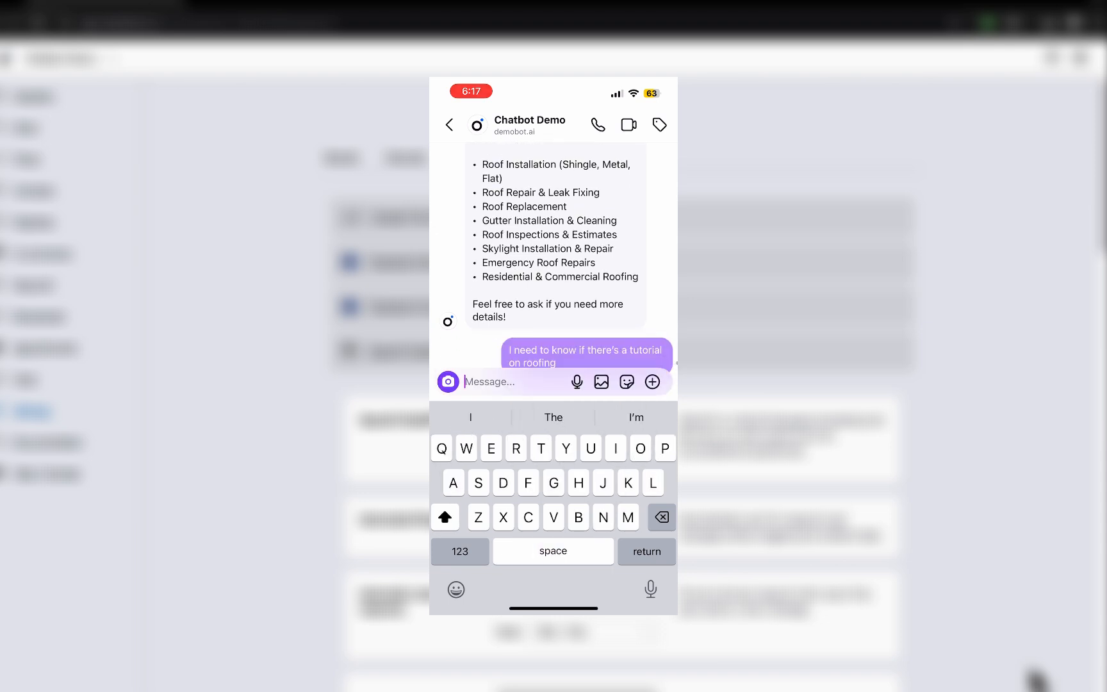